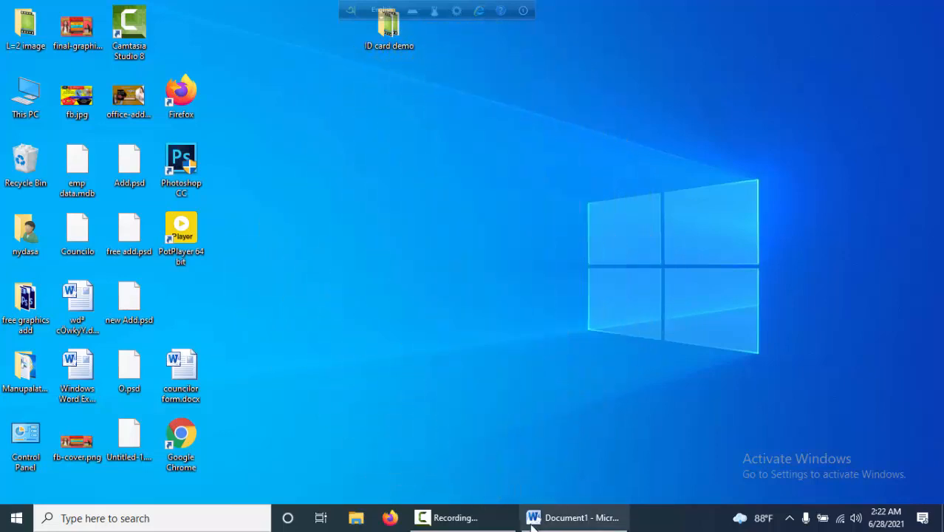
Step: Switch to the blank Word document and enter the heading "Narayanganj Youth Development & Self-Employment Academy (Nydasa)"
{"action": "left_click", "coordinate": [560, 520]}
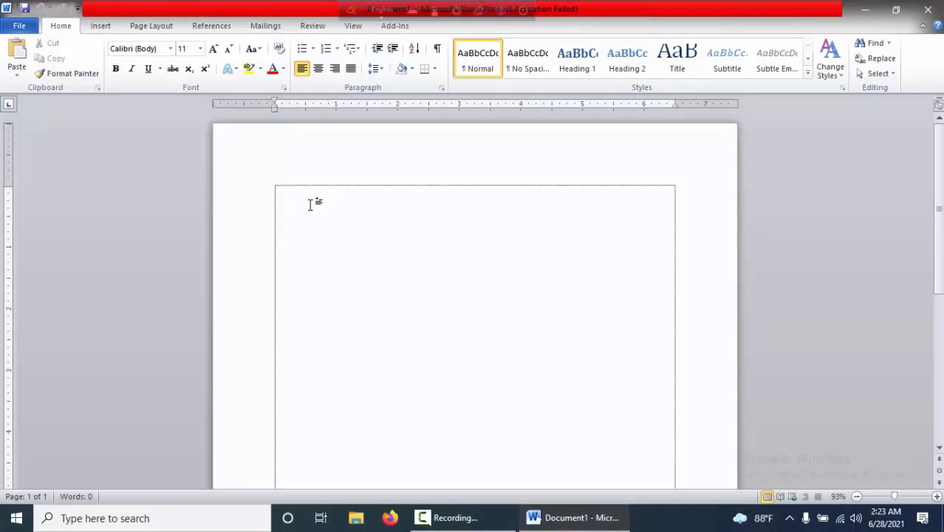
{"action": "type", "text": "Narayanganj Yout"}
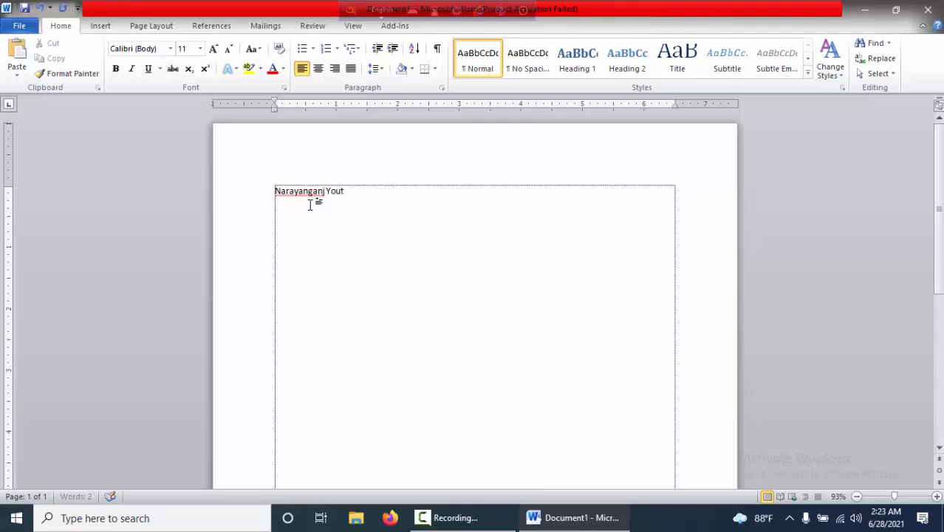
{"action": "type", "text": "h Development "}
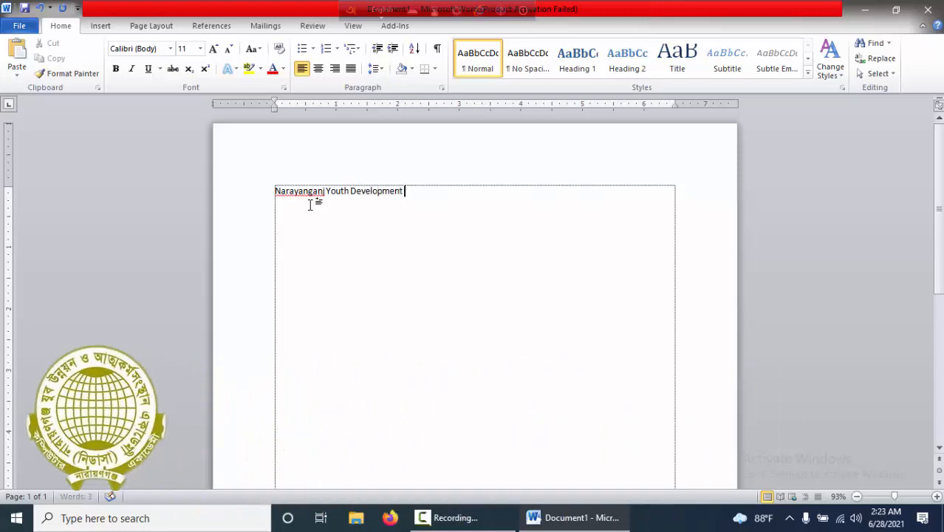
{"action": "type", "text": "& Self"}
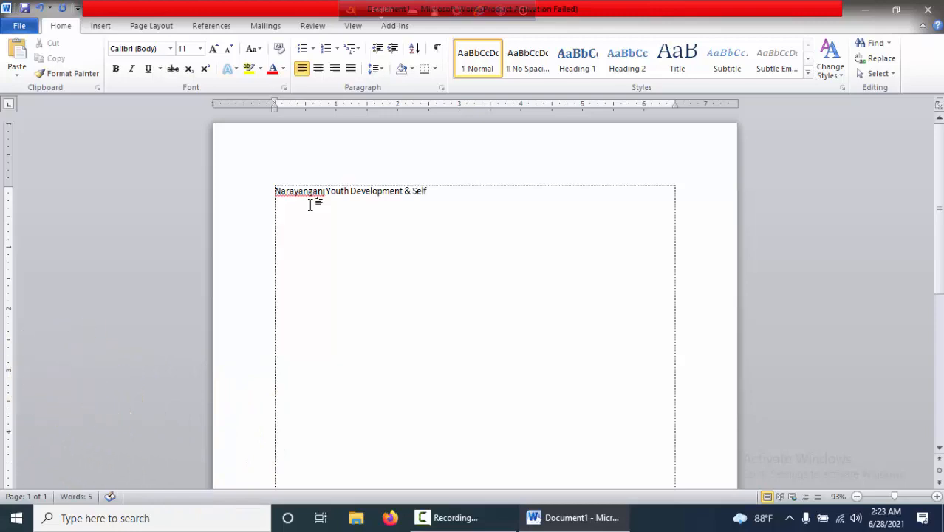
{"action": "type", "text": "-Employment Academy"}
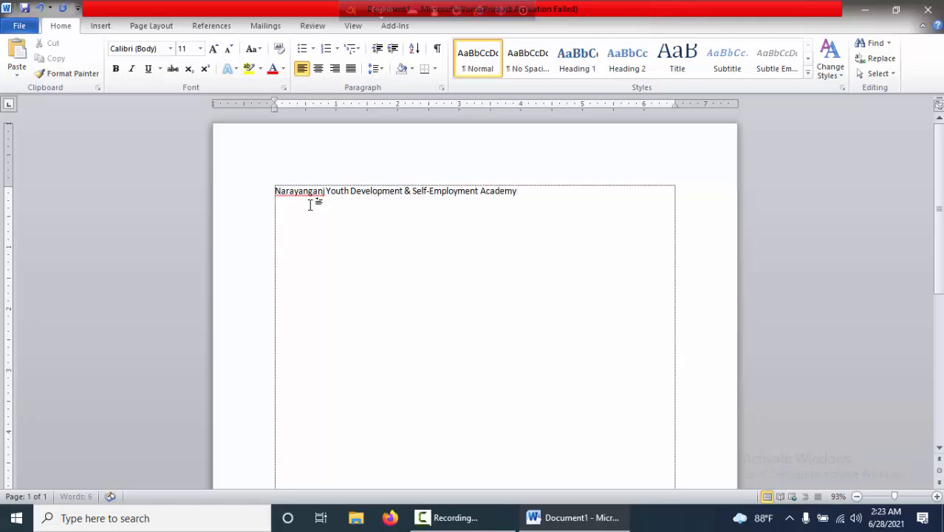
{"action": "type", "text": " (Nydasa)"}
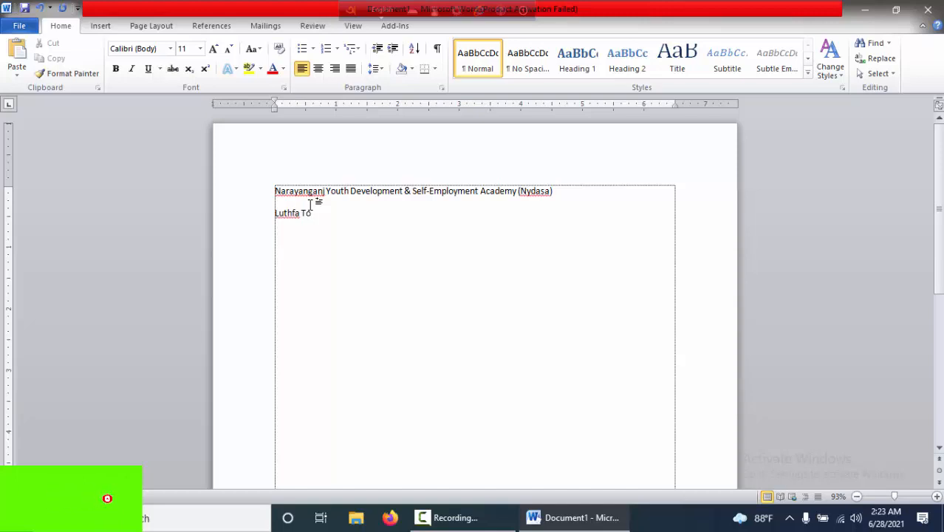
Step: Enter the academy's address on the line below the heading
{"action": "type", "text": "wer"}
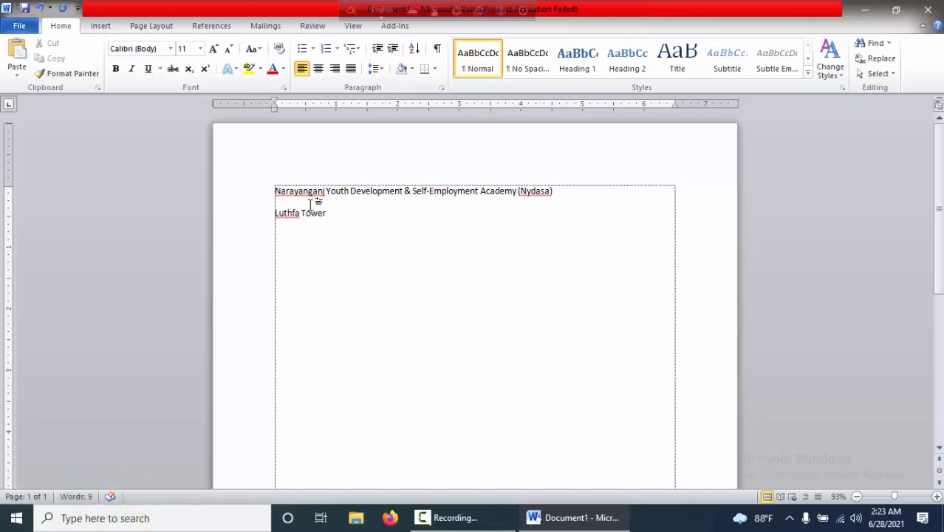
{"action": "type", "text": ", Chashara, Naray"}
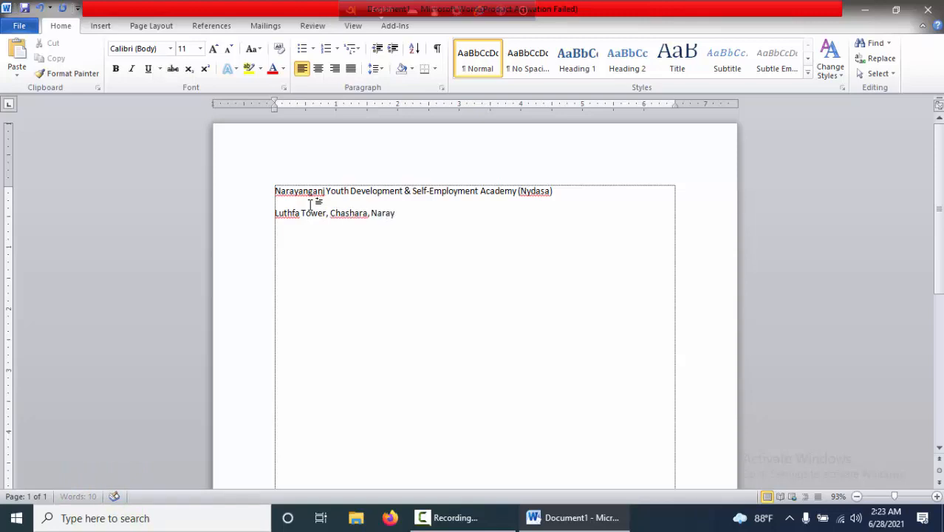
{"action": "type", "text": "anganj"}
Step: Enlarge all the text in the document to 18 pt
{"action": "key", "text": "ctrl+a"}
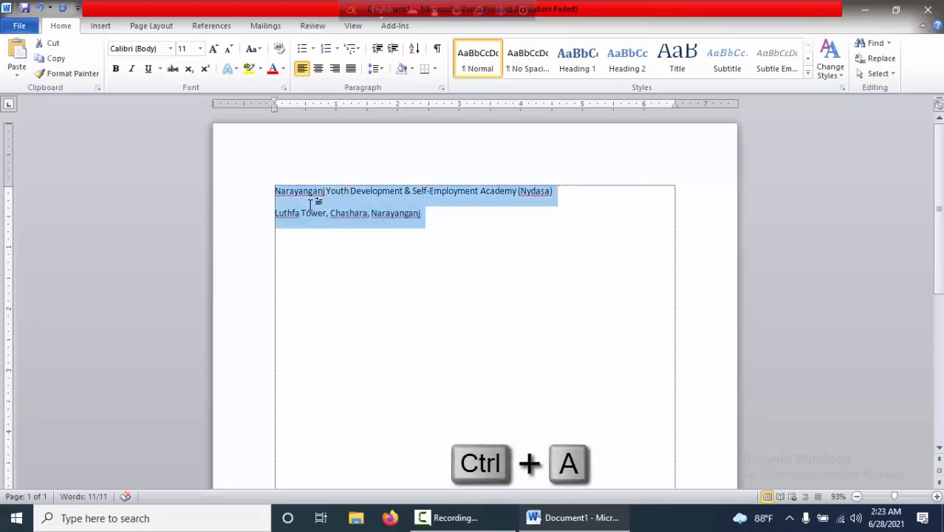
{"action": "key", "text": "ctrl+bracketright"}
{"action": "key", "text": "ctrl+bracketright"}
{"action": "key", "text": "ctrl+bracketright"}
{"action": "key", "text": "ctrl+bracketright"}
{"action": "key", "text": "ctrl+bracketright"}
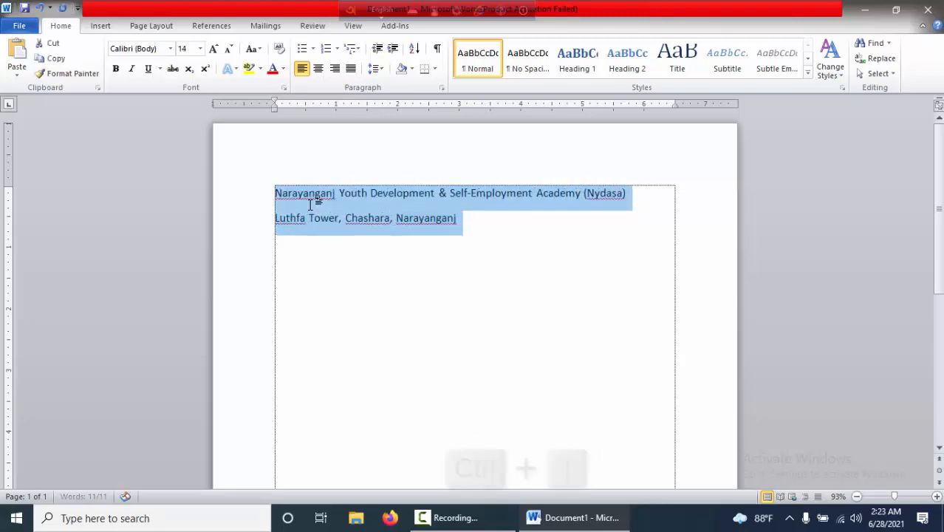
{"action": "key", "text": "ctrl+bracketright"}
{"action": "key", "text": "ctrl+bracketright"}
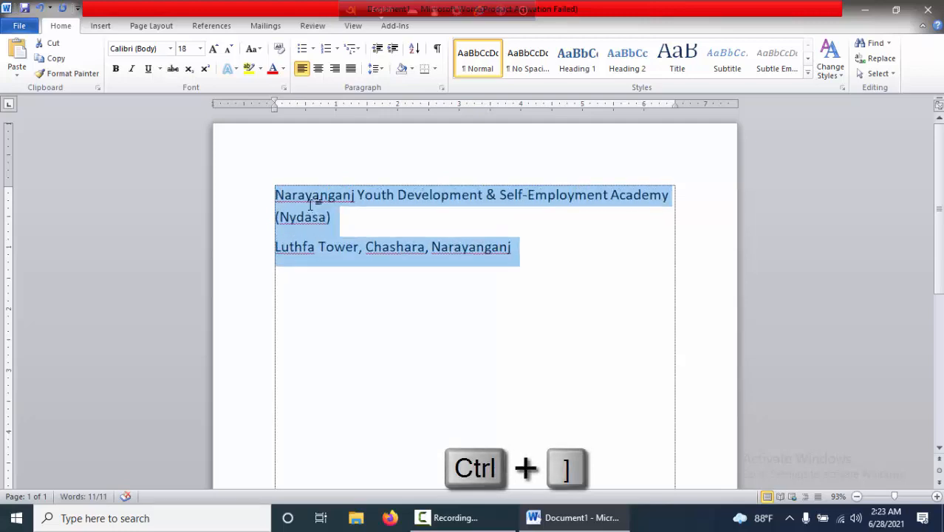
Step: Leave a blank line after the address and add the lines "Time:-1Hour" and "Marks:-50"
{"action": "left_click", "coordinate": [538, 262]}
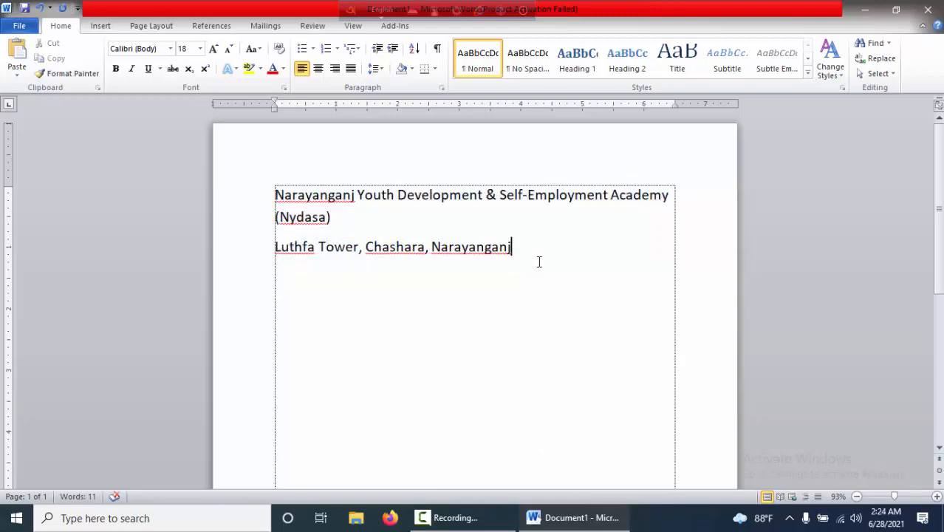
{"action": "key", "text": "Return"}
{"action": "key", "text": "Return"}
{"action": "type", "text": "Time:-1H"}
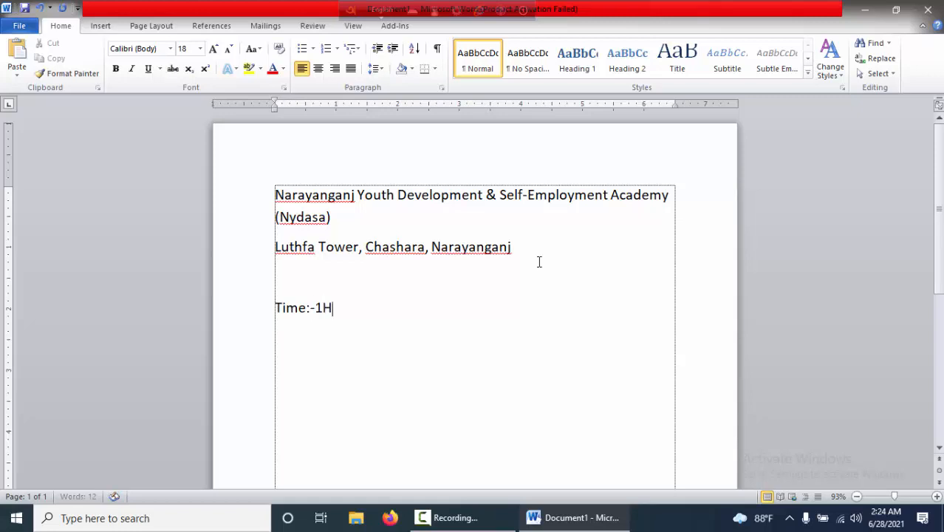
{"action": "type", "text": "our"}
{"action": "key", "text": "Return"}
{"action": "type", "text": "Marks:"}
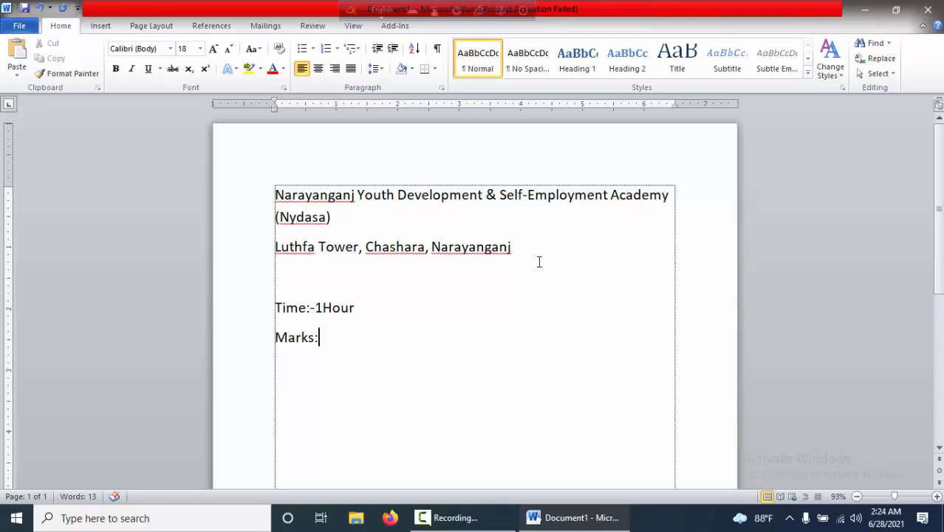
{"action": "type", "text": "-50"}
Step: Leave a blank line after the marks and enter question 1, "Which one is Software?", with a tab after its number
{"action": "key", "text": "Return"}
{"action": "type", "text": "1"}
{"action": "key", "text": "Tab"}
{"action": "type", "text": "Wh"}
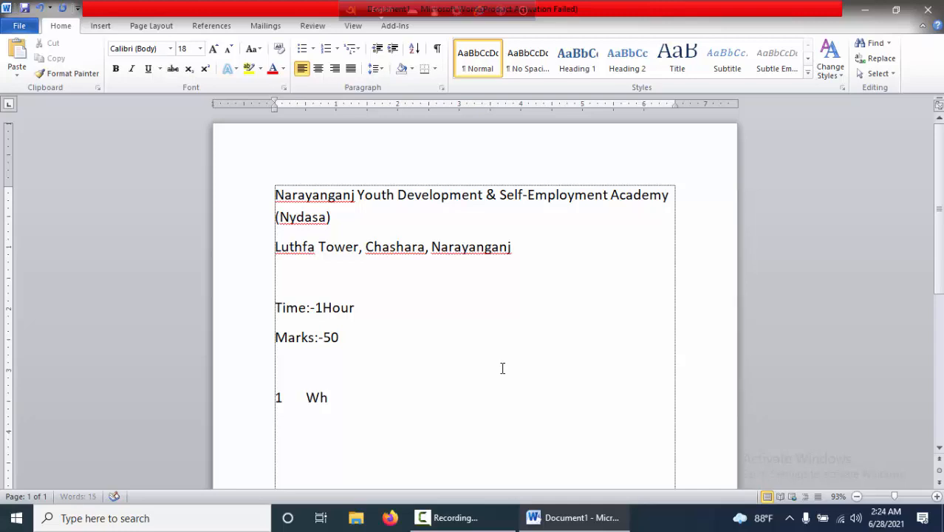
{"action": "type", "text": "ich "}
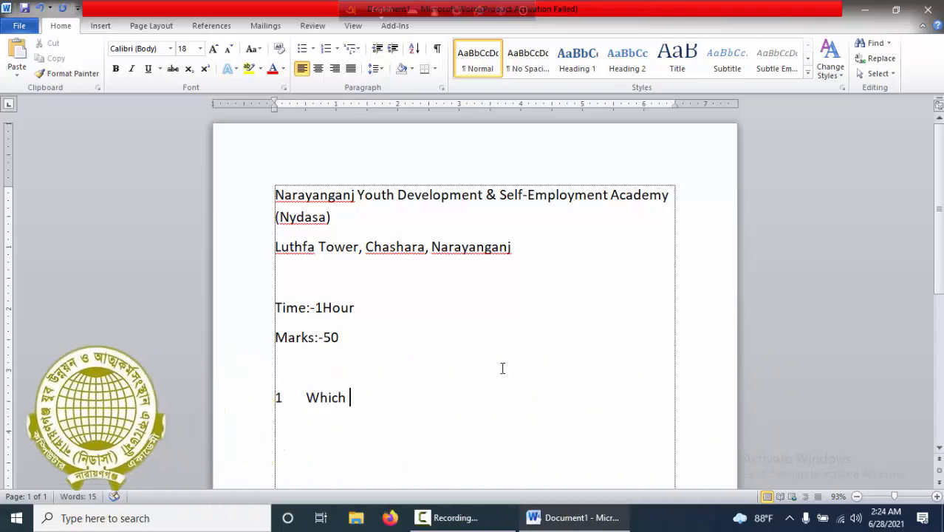
{"action": "type", "text": "one i"}
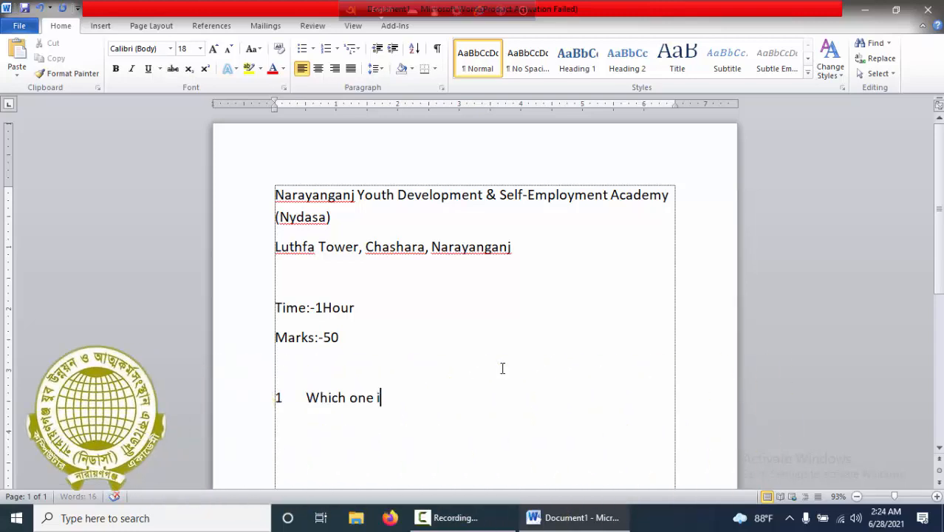
{"action": "type", "text": "s Softwqar"}
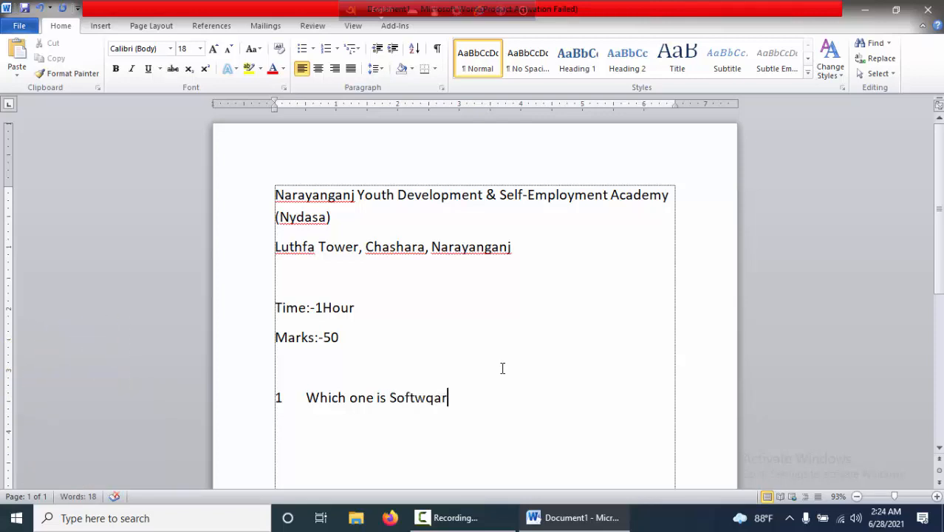
{"action": "key", "text": "BackSpace"}
{"action": "key", "text": "BackSpace"}
{"action": "key", "text": "BackSpace"}
{"action": "type", "text": "are"}
Step: Add the second-level lettered options "Mouse", "Keyboard" and "Windows" under question 1
{"action": "key", "text": "Return"}
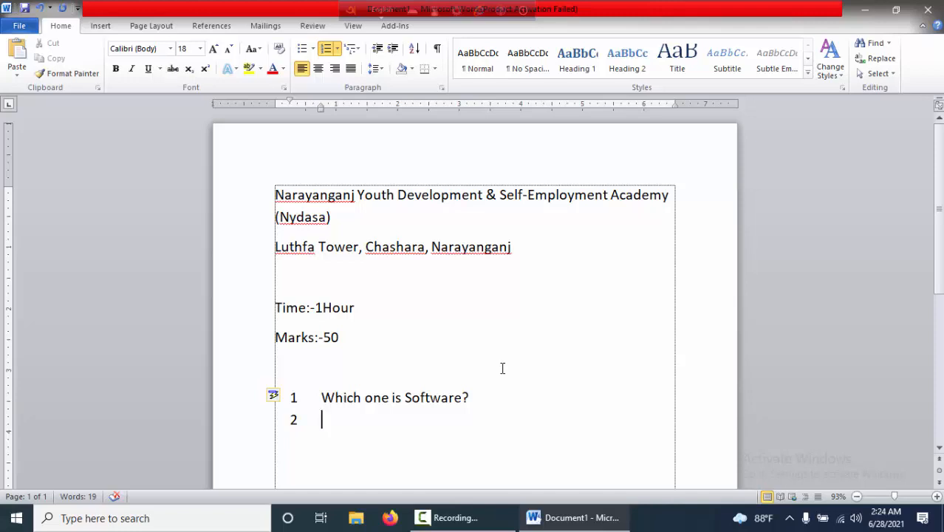
{"action": "key", "text": "Tab"}
{"action": "type", "text": "Mouse"}
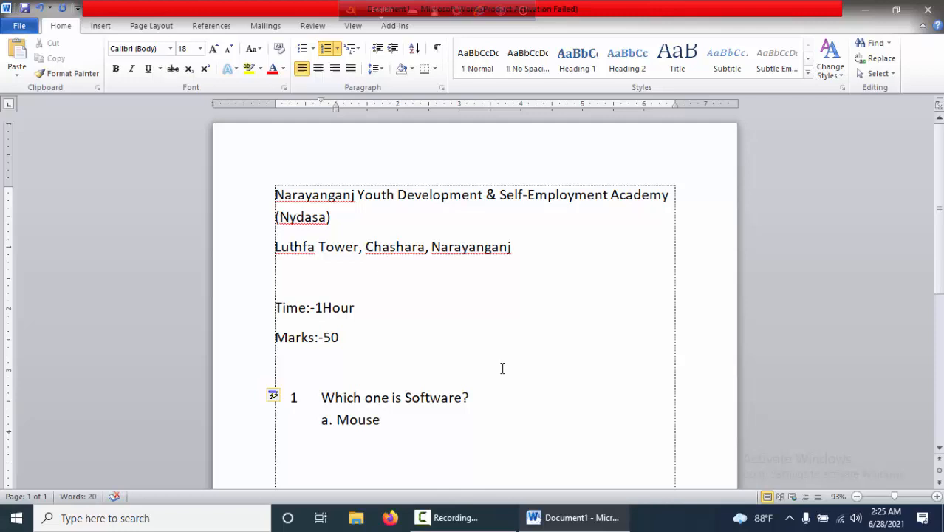
{"action": "key", "text": "Return"}
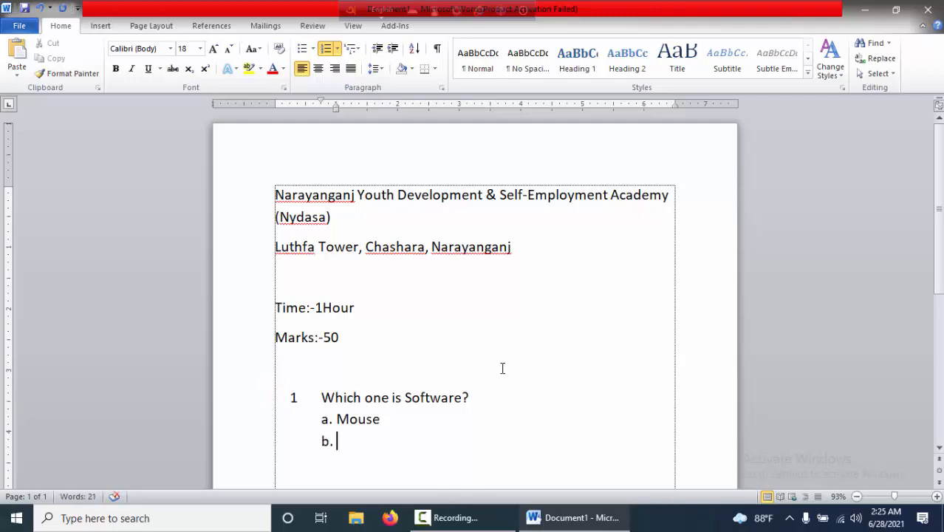
{"action": "type", "text": "Keyb"}
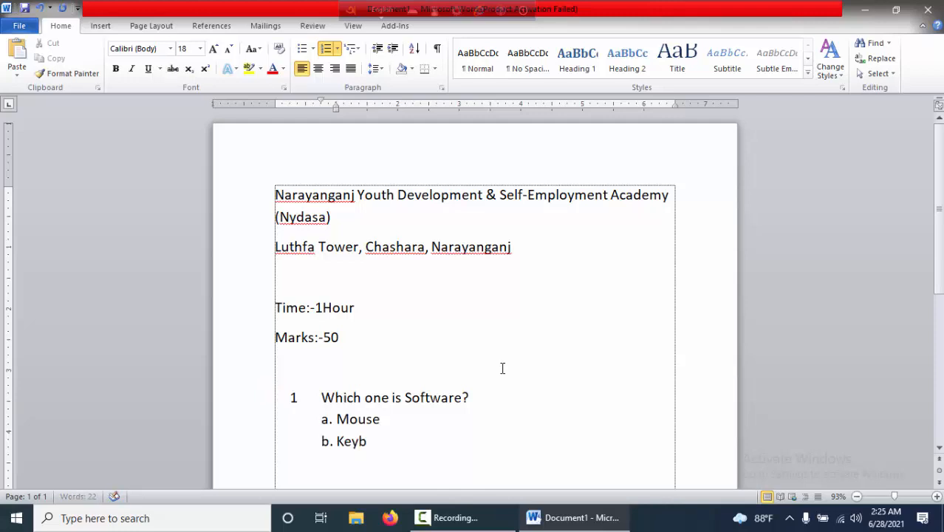
{"action": "type", "text": "oard"}
{"action": "key", "text": "Return"}
{"action": "type", "text": "Windows"}
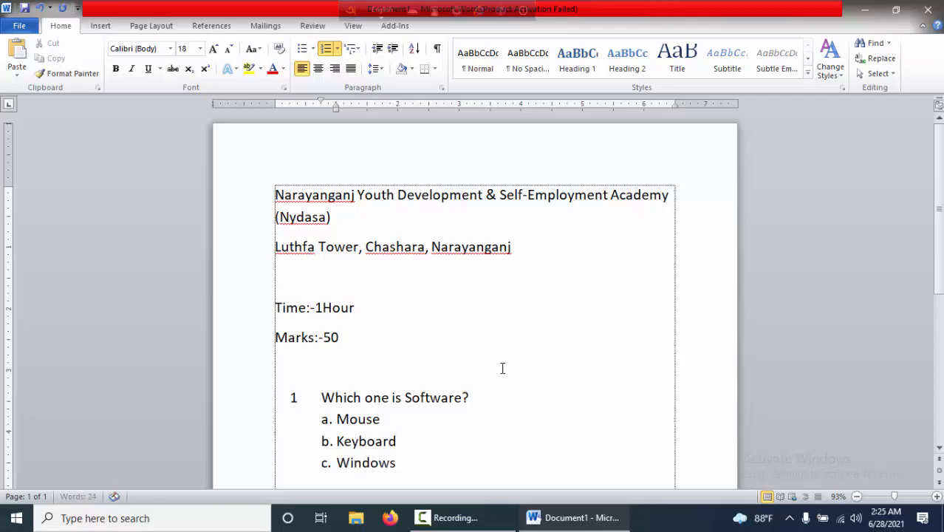
Step: Add a list item after "Windows", promote it to the question level and enter "Which one is Hardware?"
{"action": "key", "text": "Return"}
{"action": "scroll", "coordinate": [491, 364], "scroll_direction": "down", "scroll_amount": 2}
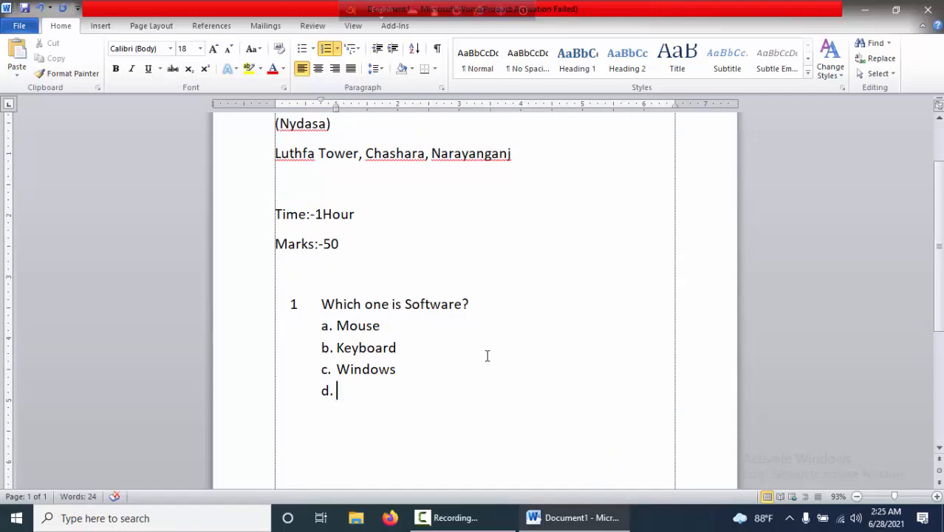
{"action": "key", "text": "shift+Tab"}
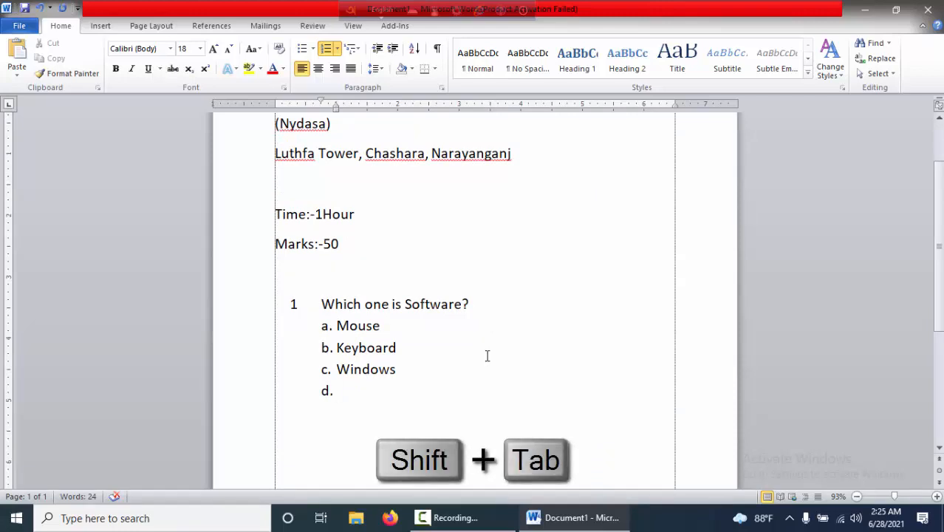
{"action": "key", "text": "shift+Tab"}
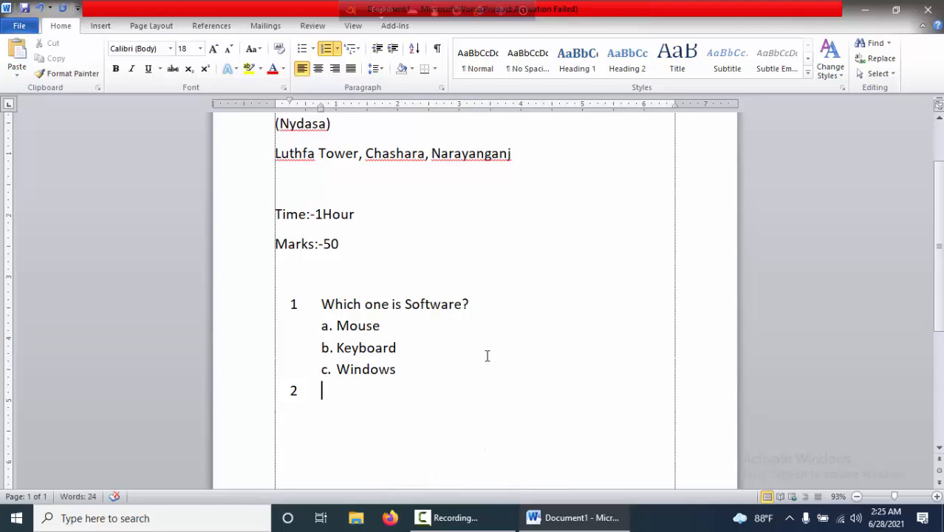
{"action": "type", "text": "Which o"}
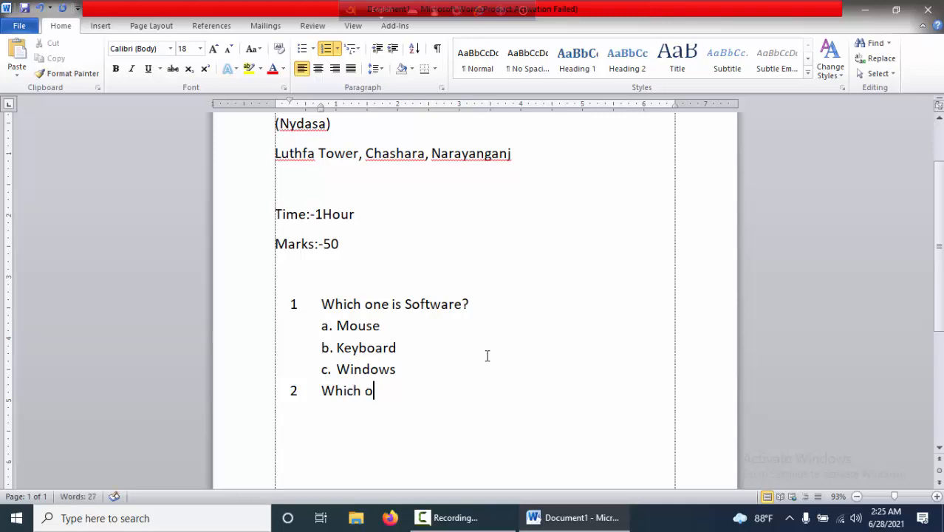
{"action": "type", "text": "ne is Hardware?"}
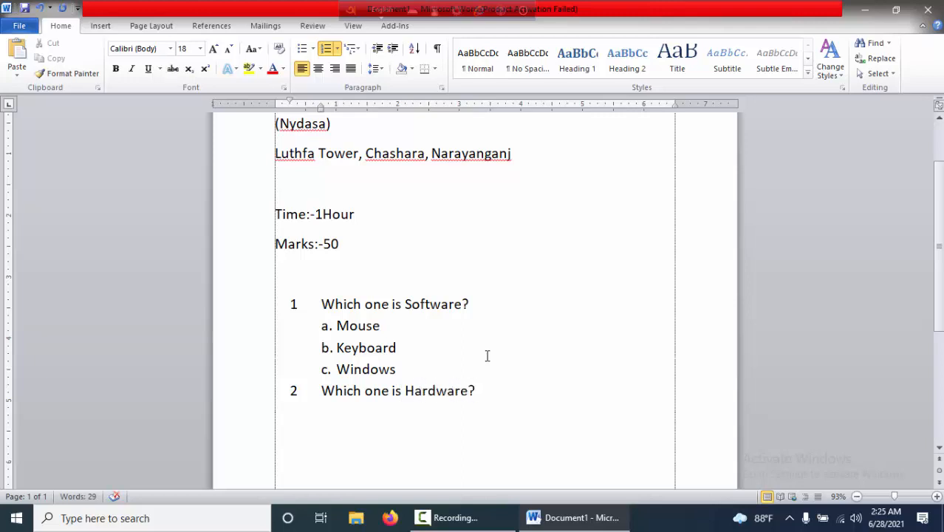
Step: Add a lettered option under question 2 and correct its text to "Ms. Excel" using the spelling suggestion
{"action": "key", "text": "Return"}
{"action": "key", "text": "Tab"}
{"action": "type", "text": "Ms.Ec"}
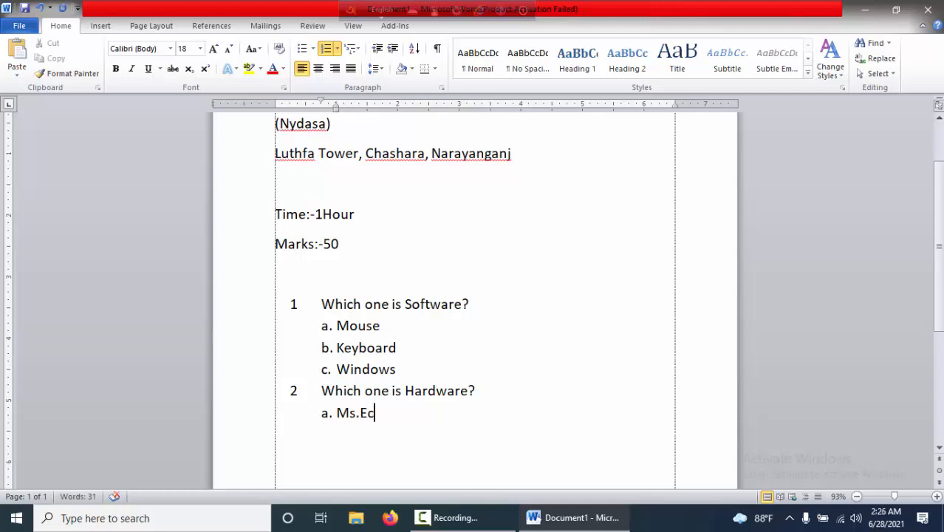
{"action": "key", "text": "BackSpace"}
{"action": "type", "text": "xcel"}
{"action": "key", "text": "Return"}
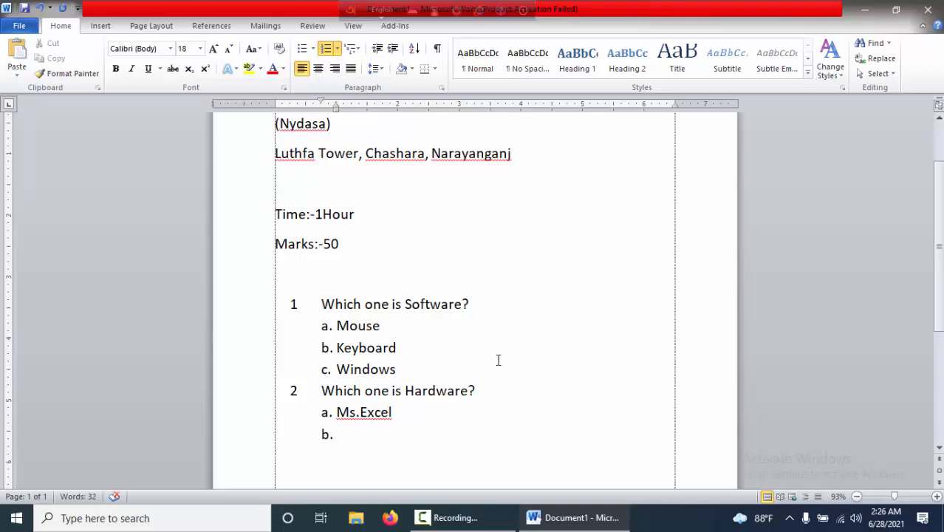
{"action": "right_click", "coordinate": [368, 416]}
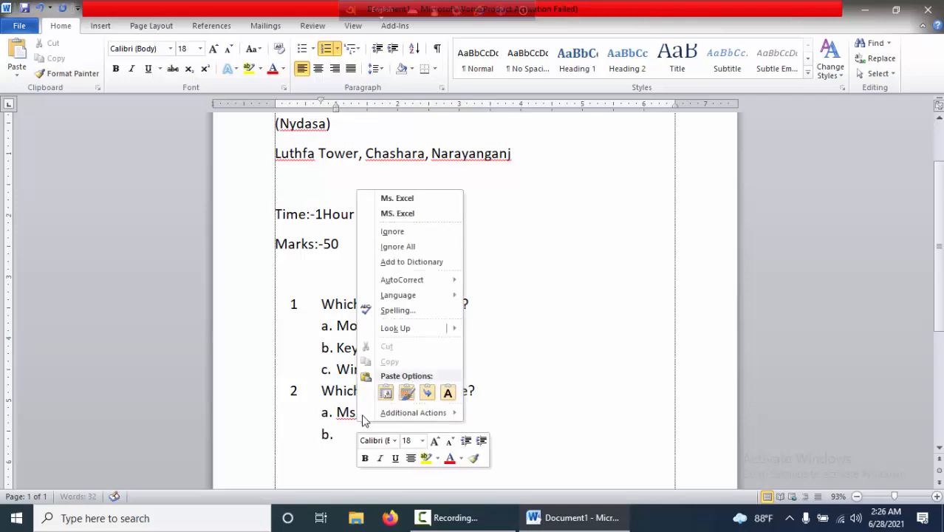
{"action": "left_click", "coordinate": [396, 197]}
Step: Enter "Ms. Word" and "Monitor" as options b and c of question 2
{"action": "left_click", "coordinate": [377, 442]}
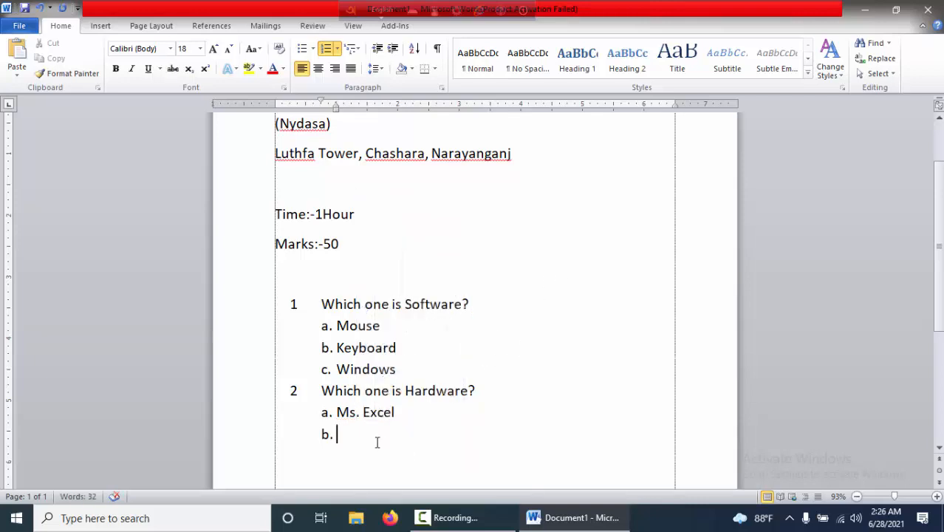
{"action": "type", "text": "Ms. Word"}
{"action": "key", "text": "Return"}
{"action": "type", "text": "Mo"}
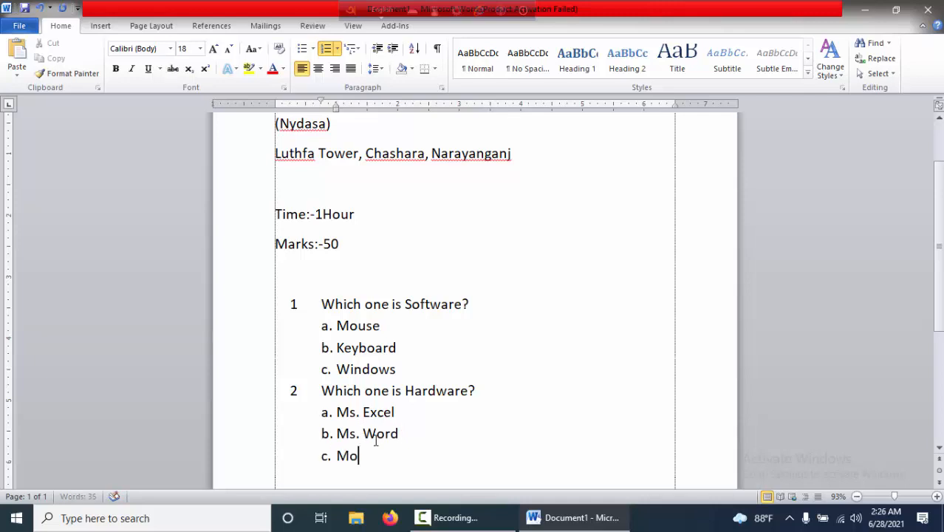
{"action": "type", "text": "nitor"}
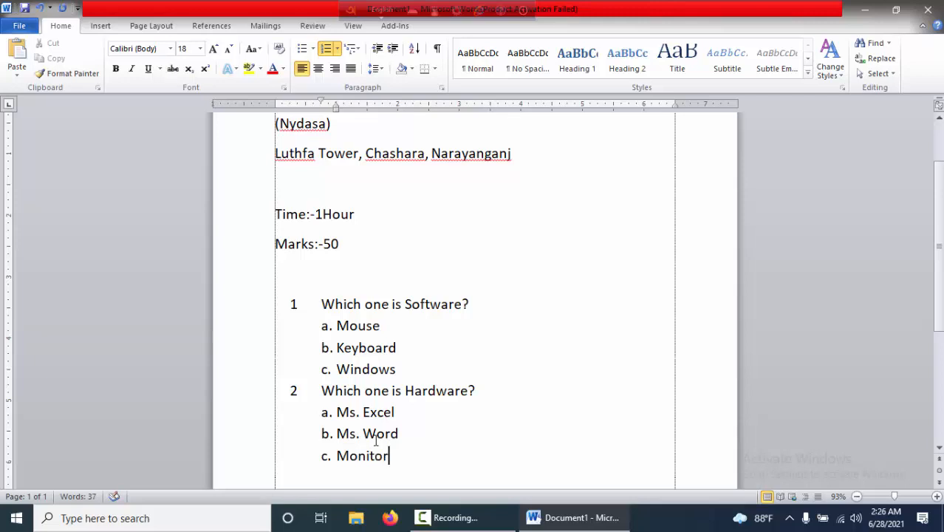
Step: Add a third question at the top list level reading "Which one is output Device?", correcting the missing space after "is"
{"action": "key", "text": "Return"}
{"action": "key", "text": "shift+Tab"}
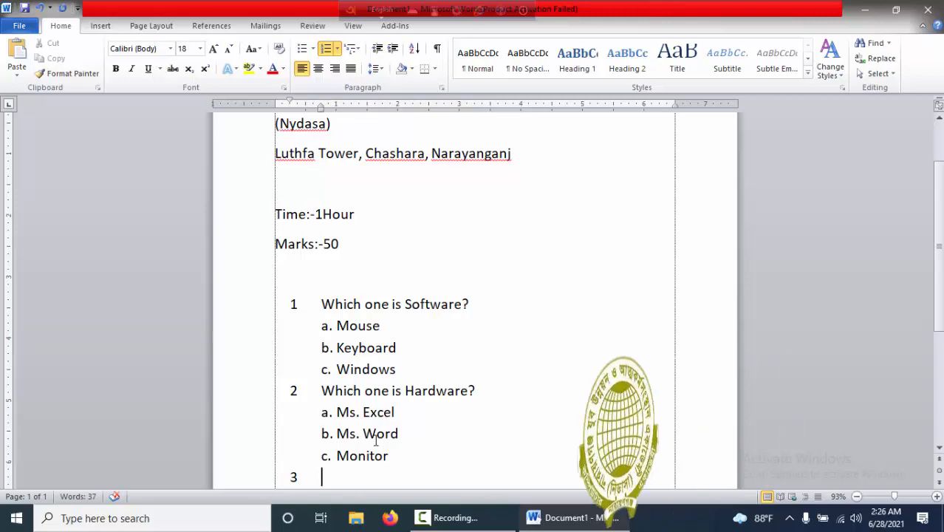
{"action": "type", "text": "W"}
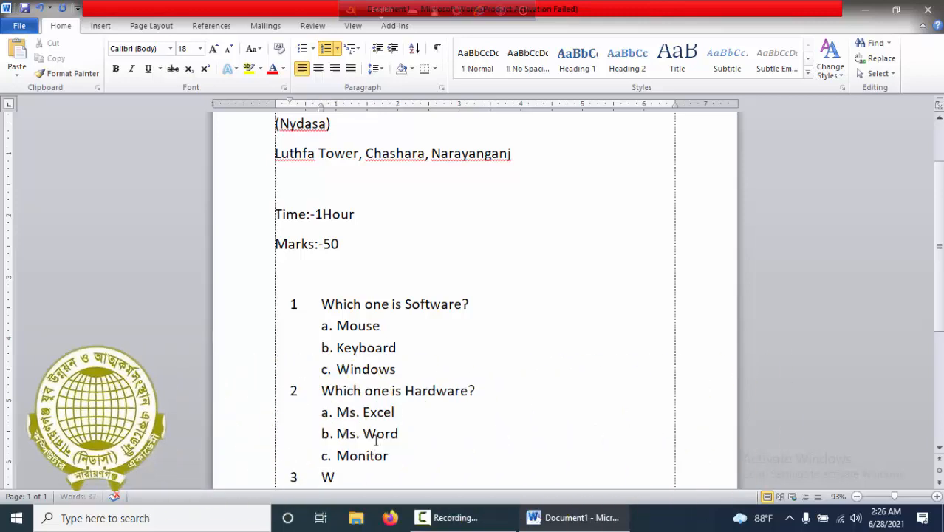
{"action": "type", "text": "hich"}
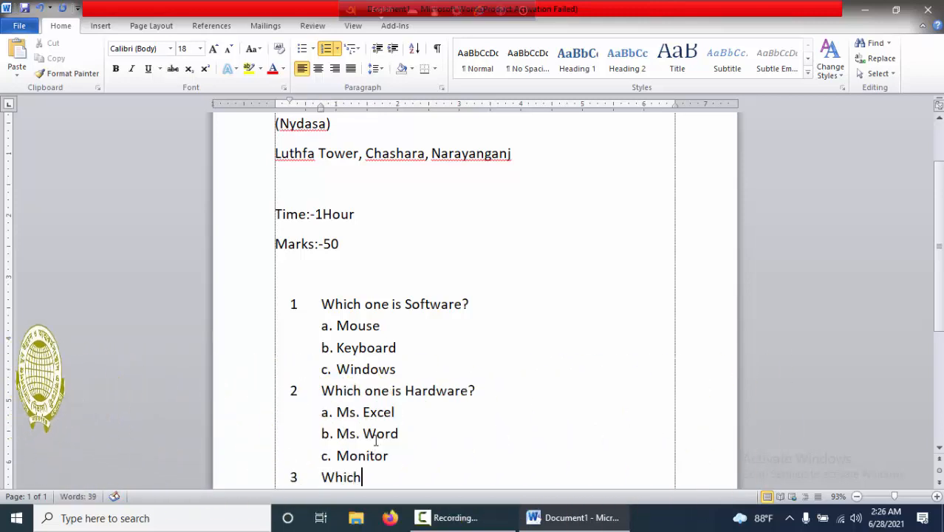
{"action": "type", "text": " one "}
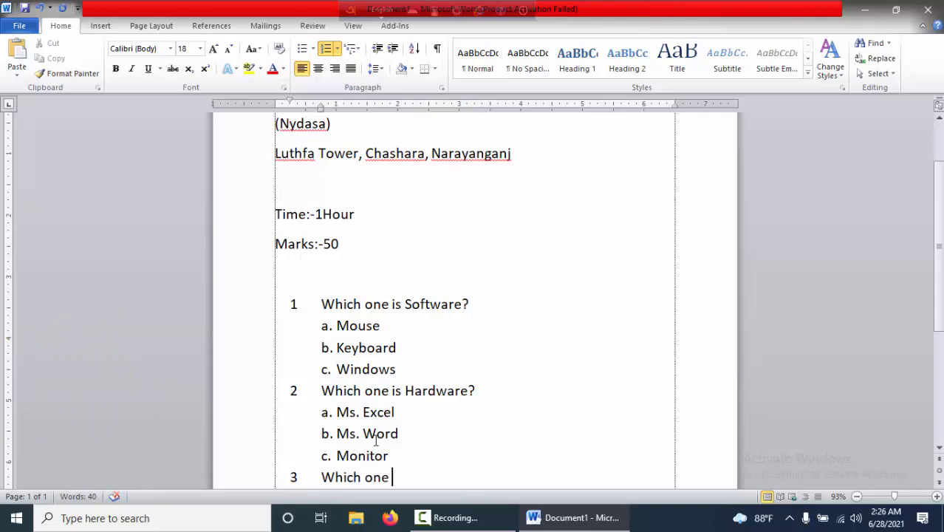
{"action": "type", "text": "isoutpu"}
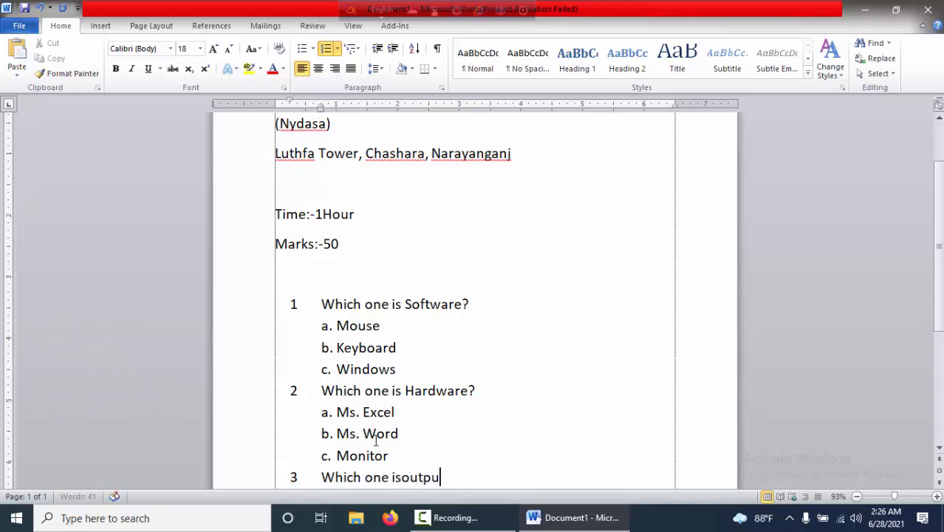
{"action": "type", "text": "t Device"}
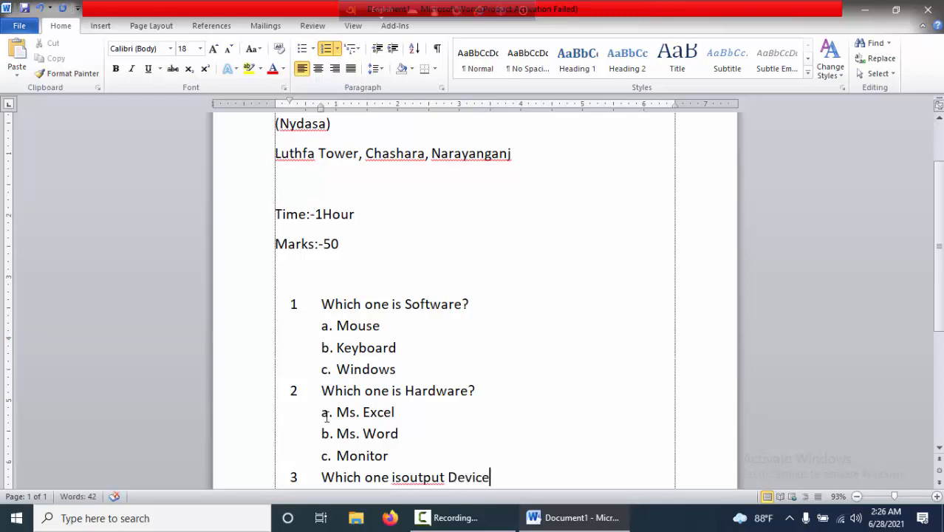
{"action": "left_click", "coordinate": [402, 478]}
{"action": "key", "text": "End"}
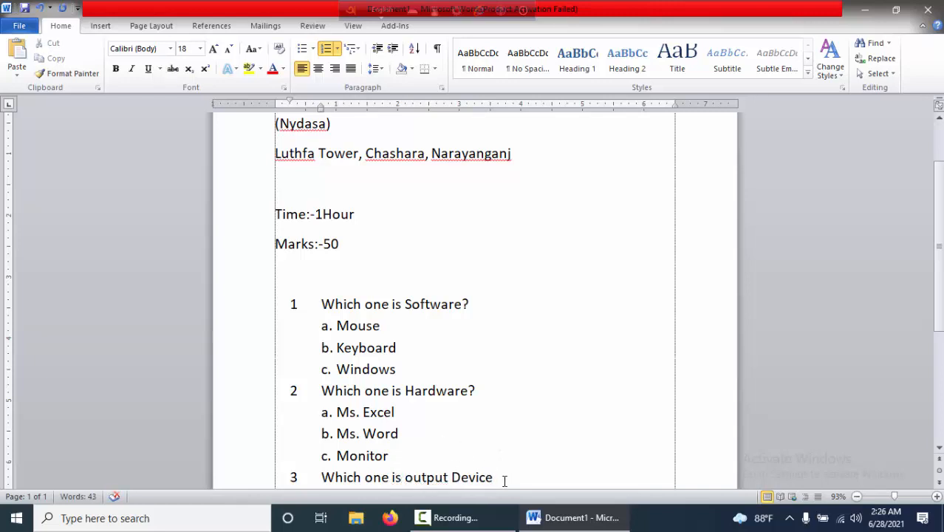
{"action": "type", "text": "?"}
Step: Enter "Monitor", "Mouse" and "Hard disk" as lettered options a to c under question 3
{"action": "key", "text": "Return"}
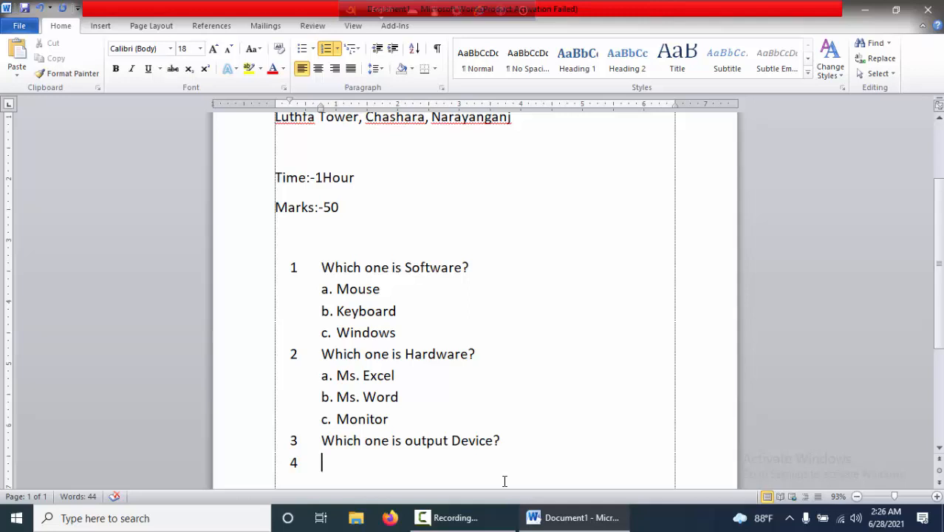
{"action": "key", "text": "Tab"}
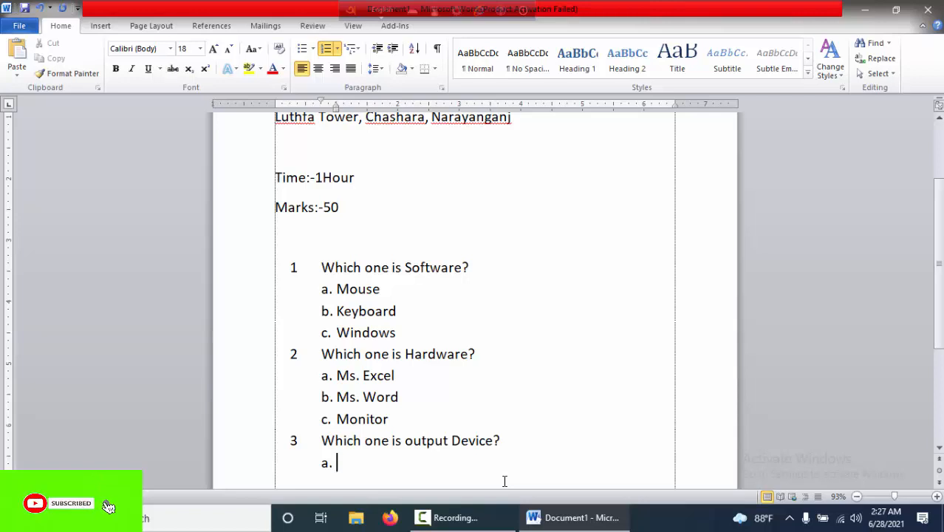
{"action": "type", "text": "Mon"}
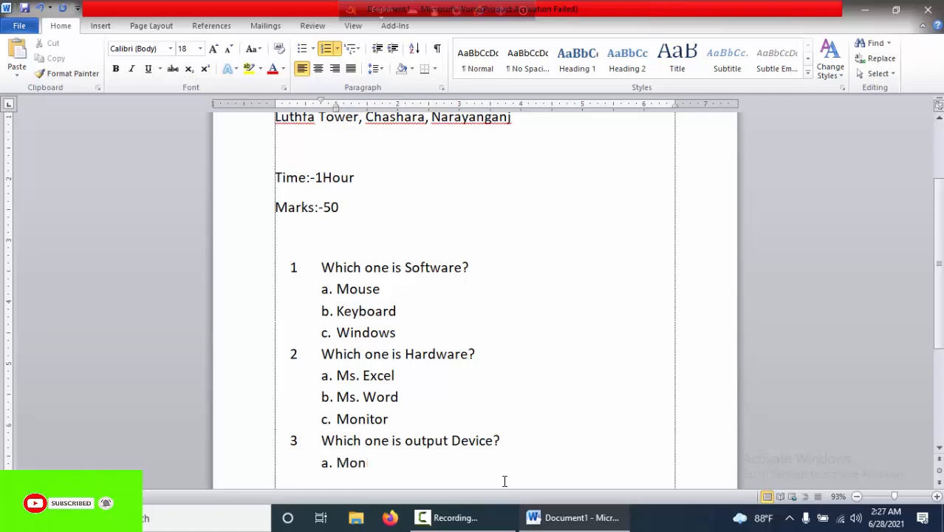
{"action": "type", "text": "itor"}
{"action": "key", "text": "Return"}
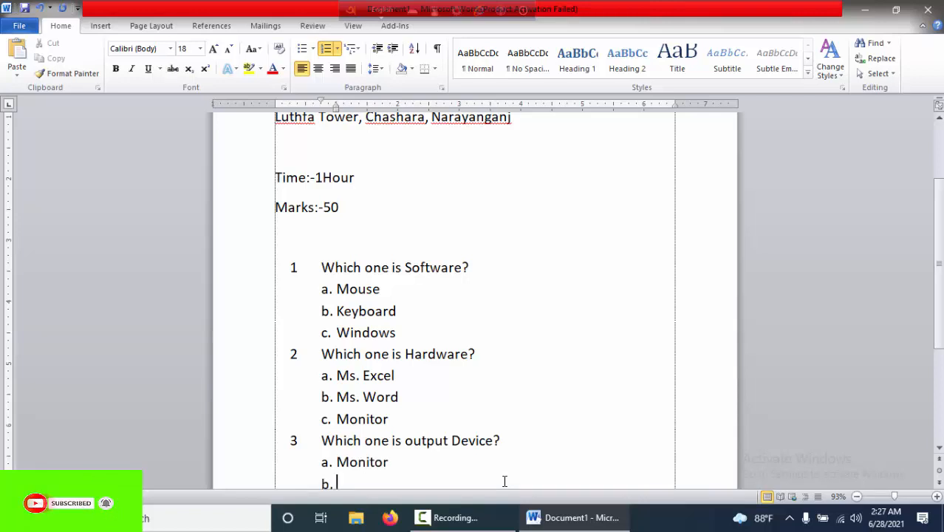
{"action": "type", "text": "Mouse"}
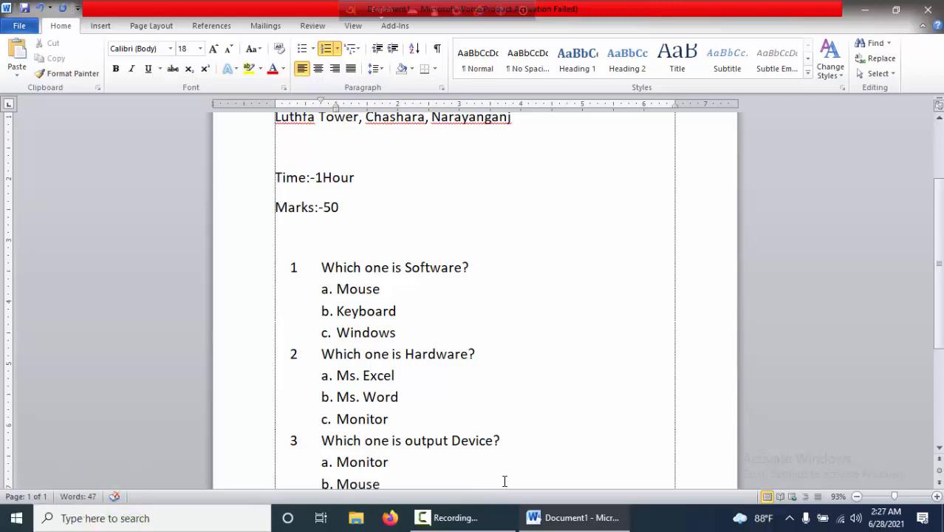
{"action": "key", "text": "Return"}
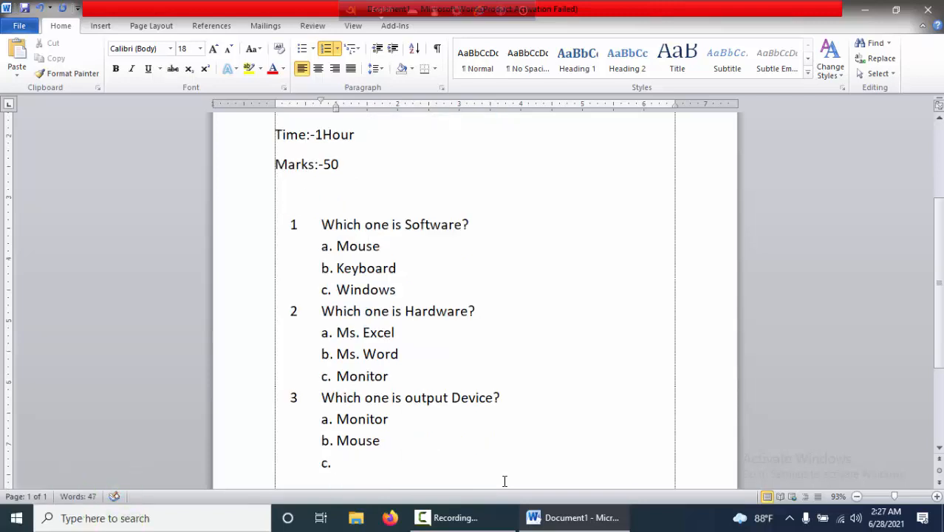
{"action": "type", "text": "Harddisk"}
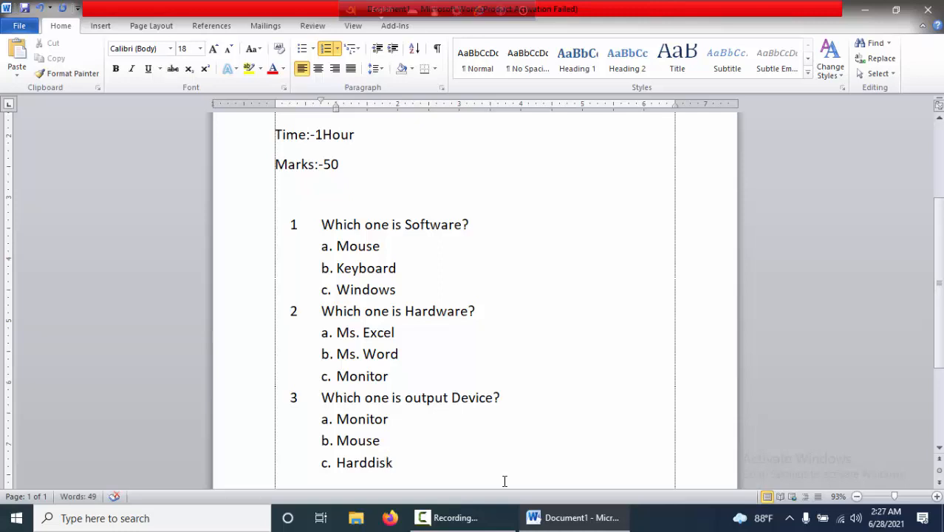
{"action": "key", "text": "Left"}
{"action": "key", "text": "Left"}
{"action": "key", "text": "Left"}
{"action": "key", "text": "Left"}
{"action": "key", "text": "Right"}
{"action": "key", "text": "Right"}
{"action": "key", "text": "Right"}
{"action": "key", "text": "Right"}
Step: Copy the three questions with their options and paste them after question 3 as questions 4 to 6
{"action": "left_click", "coordinate": [321, 224]}
{"action": "left_click_drag", "start_coordinate": [322, 224], "coordinate": [418, 460]}
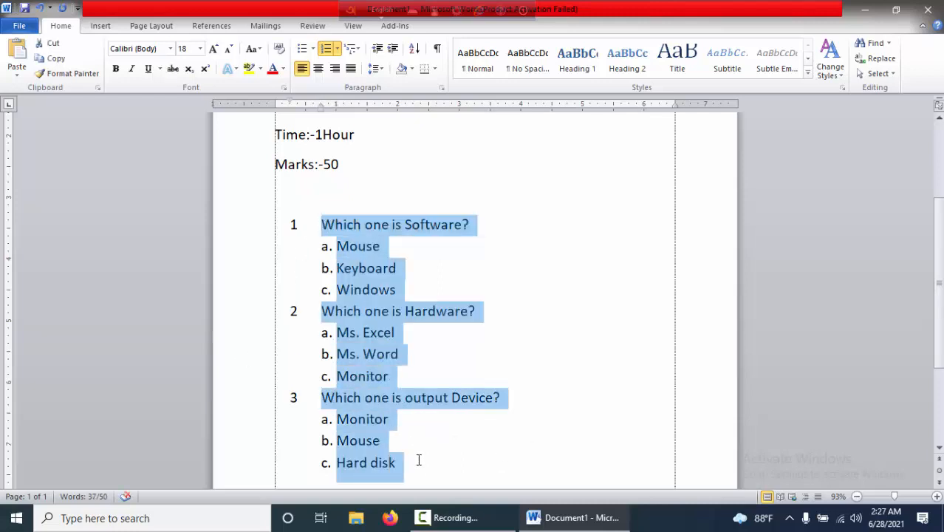
{"action": "key", "text": "ctrl+c"}
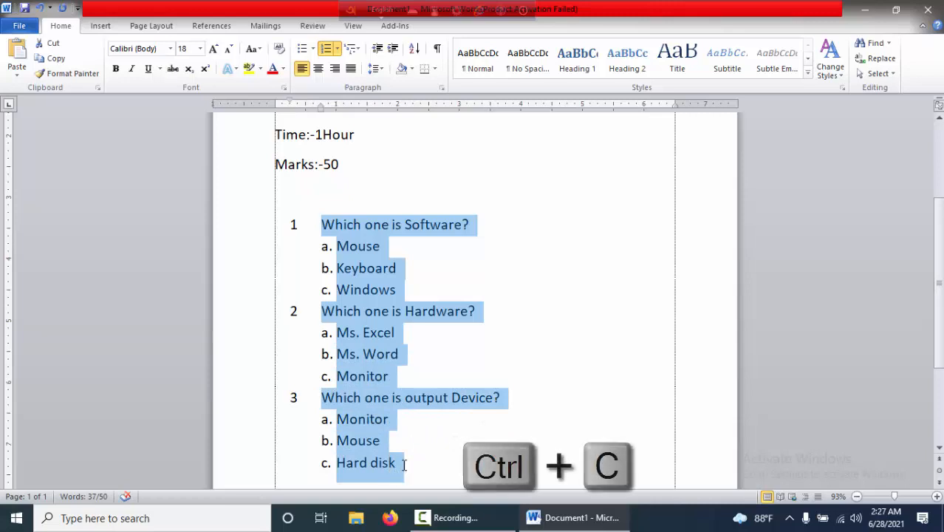
{"action": "left_click", "coordinate": [408, 464]}
{"action": "key", "text": "Return"}
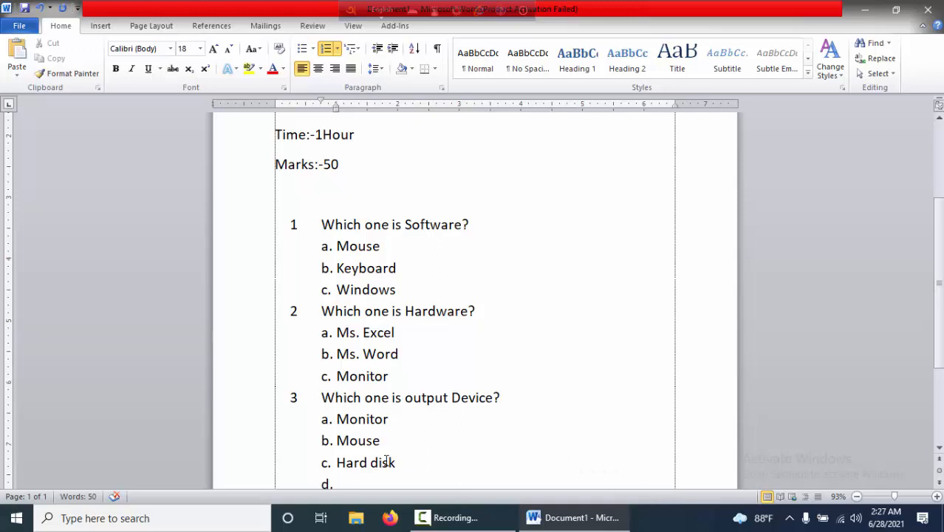
{"action": "key", "text": "ctrl+v"}
{"action": "scroll", "coordinate": [399, 382], "scroll_direction": "up", "scroll_amount": 3}
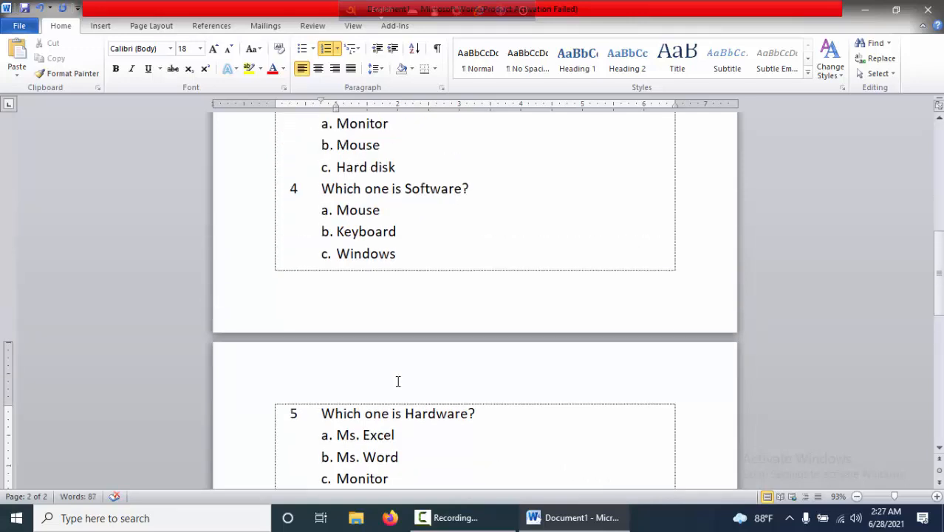
{"action": "scroll", "coordinate": [327, 356], "scroll_direction": "down", "scroll_amount": 2}
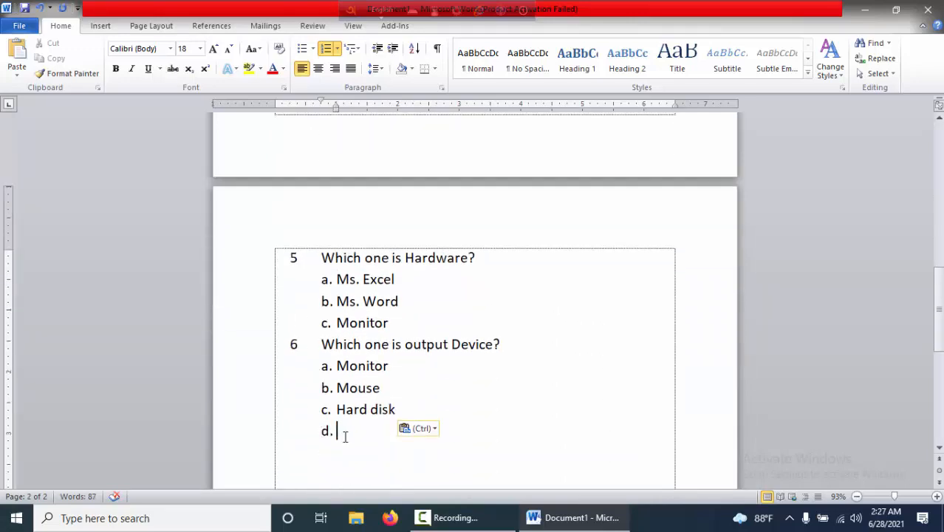
Step: Paste the copied question block repeatedly at the end of the list until the numbering reaches question 51
{"action": "key", "text": "ctrl+v"}
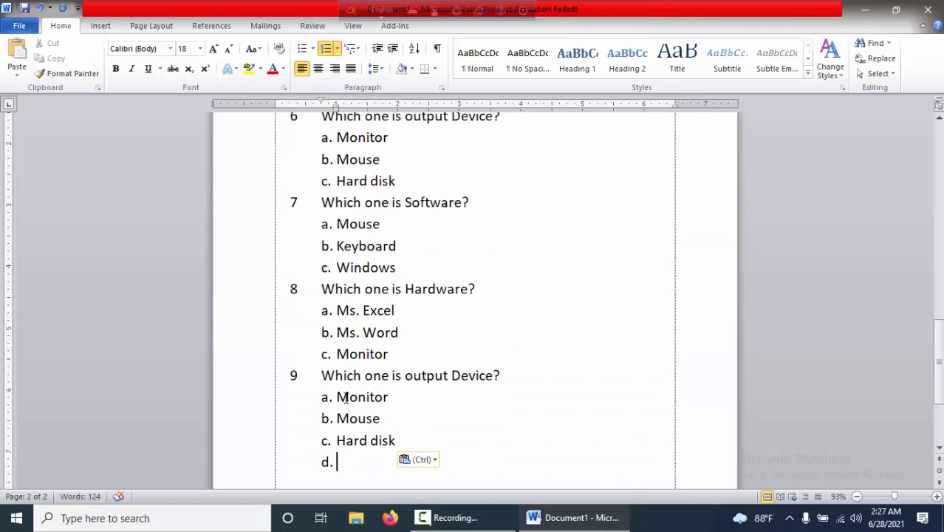
{"action": "scroll", "coordinate": [345, 398], "scroll_direction": "down", "scroll_amount": 1}
{"action": "key", "text": "ctrl+v"}
{"action": "key", "text": "ctrl+v"}
{"action": "key", "text": "ctrl+v"}
{"action": "key", "text": "ctrl+v"}
{"action": "key", "text": "ctrl+v"}
{"action": "key", "text": "ctrl+v"}
{"action": "key", "text": "ctrl+v"}
{"action": "key", "text": "ctrl+v"}
{"action": "key", "text": "ctrl+v"}
{"action": "key", "text": "ctrl+v"}
{"action": "key", "text": "ctrl+v"}
{"action": "key", "text": "ctrl+v"}
{"action": "key", "text": "ctrl+v"}
{"action": "key", "text": "ctrl+v"}
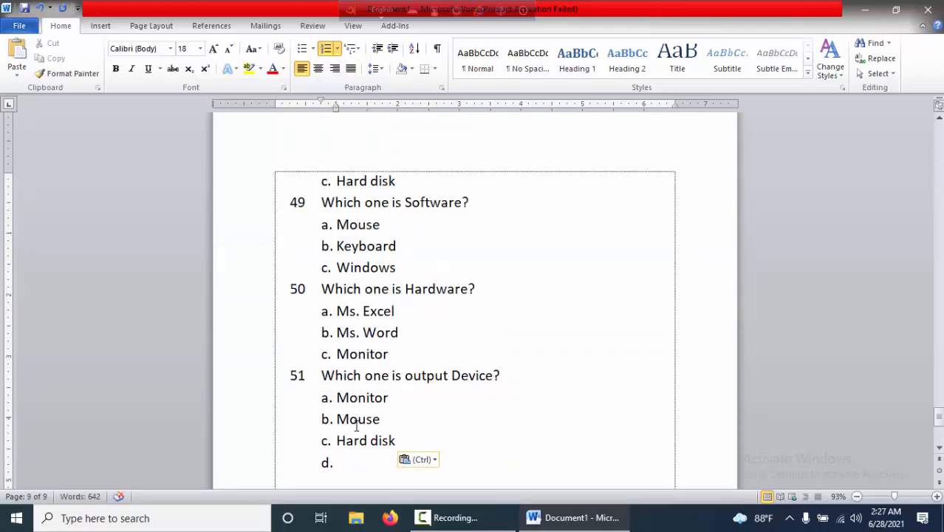
Step: Review the pasted questions and check the page layout in the print preview, then return to the document
{"action": "scroll", "coordinate": [356, 427], "scroll_direction": "up", "scroll_amount": 7}
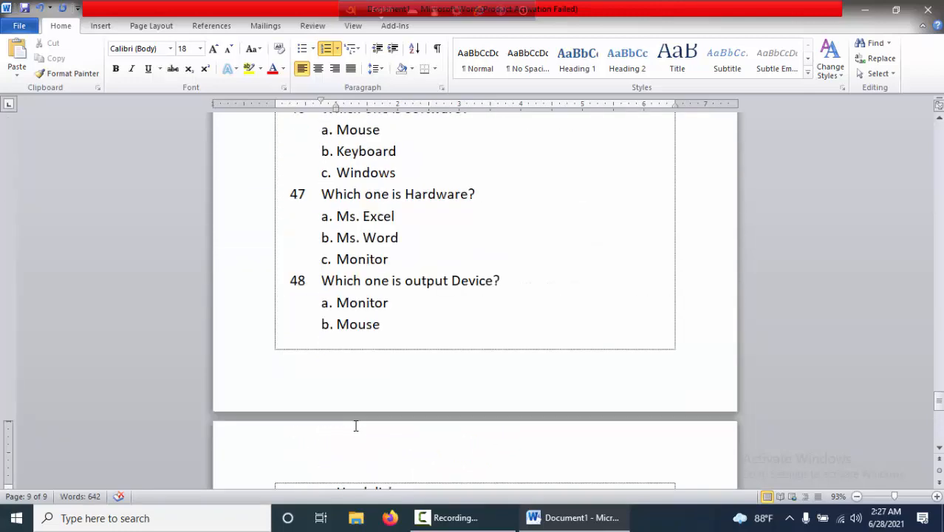
{"action": "scroll", "coordinate": [355, 426], "scroll_direction": "up", "scroll_amount": 10}
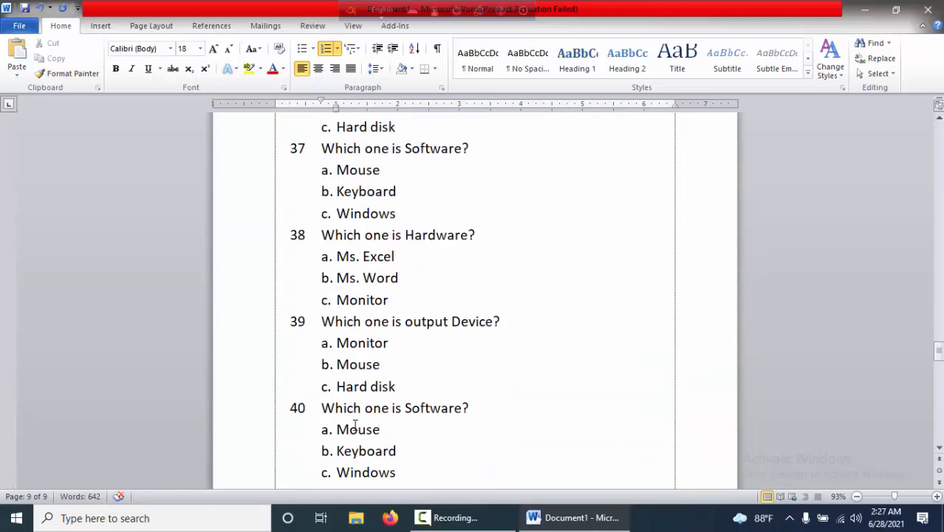
{"action": "key", "text": "ctrl+F2"}
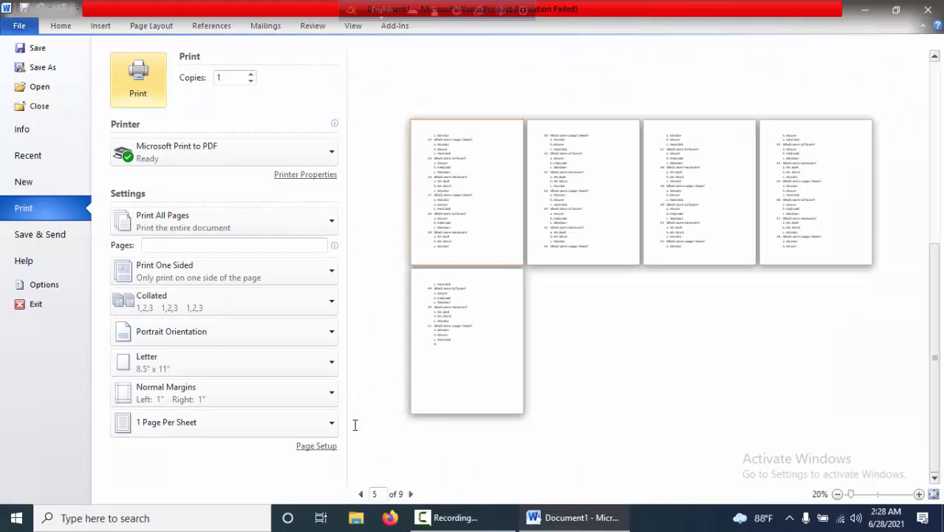
{"action": "key", "text": "Escape"}
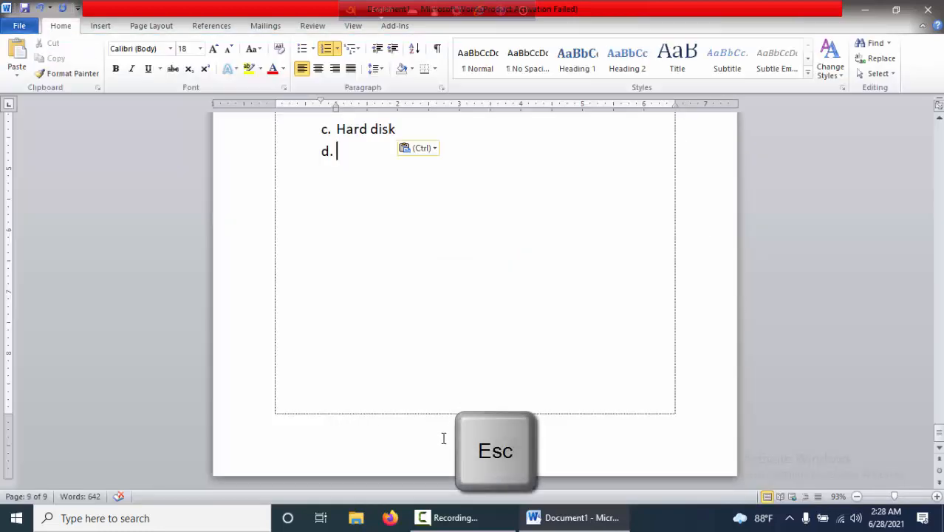
Step: Change the page orientation of the question paper to Landscape
{"action": "left_click", "coordinate": [155, 28]}
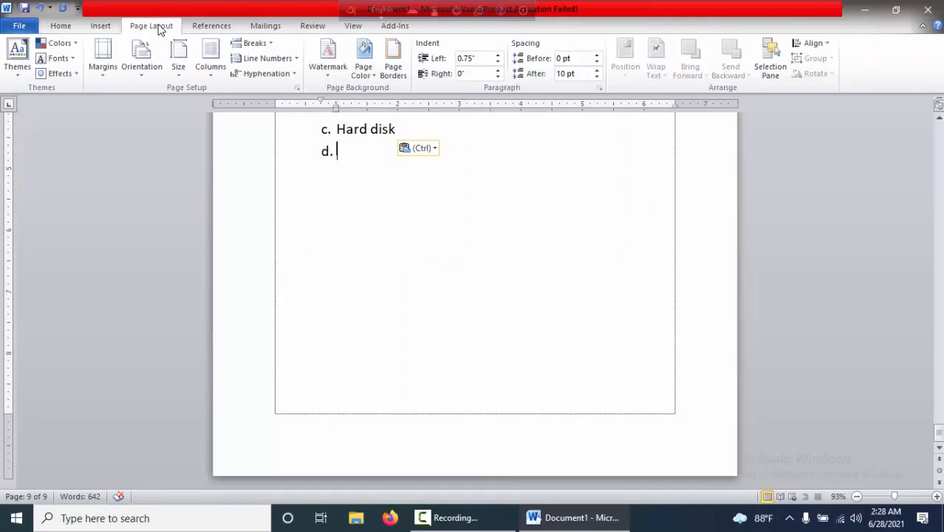
{"action": "left_click", "coordinate": [142, 76]}
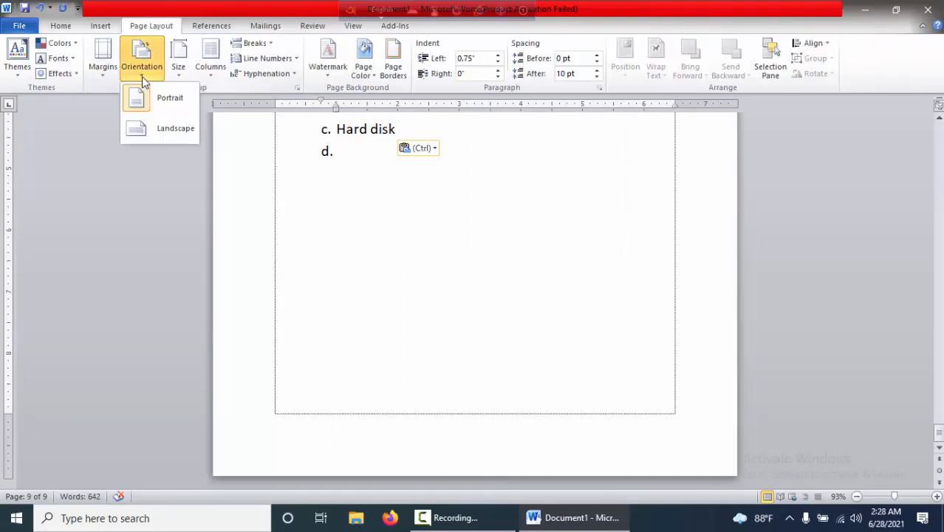
{"action": "left_click", "coordinate": [167, 130]}
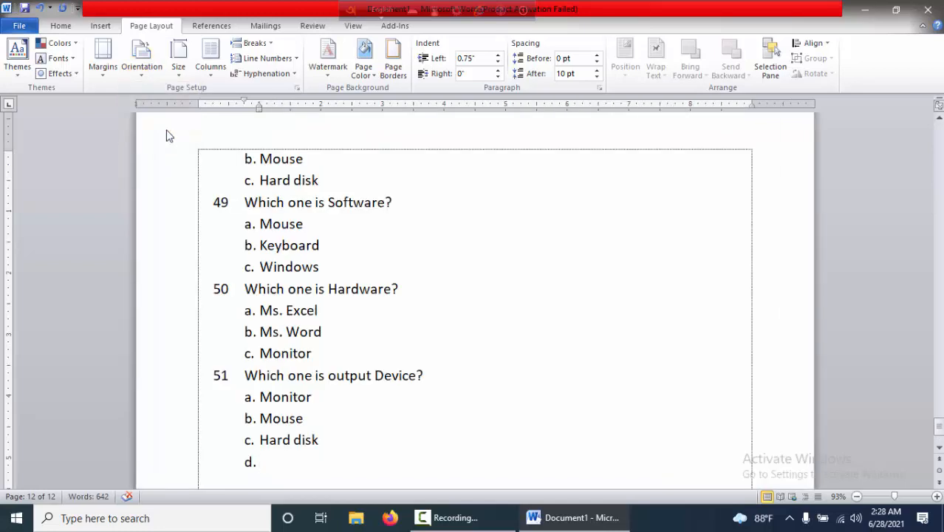
Step: Open the custom page setup and set the paper size to A4
{"action": "left_click", "coordinate": [101, 78]}
{"action": "left_click", "coordinate": [136, 382]}
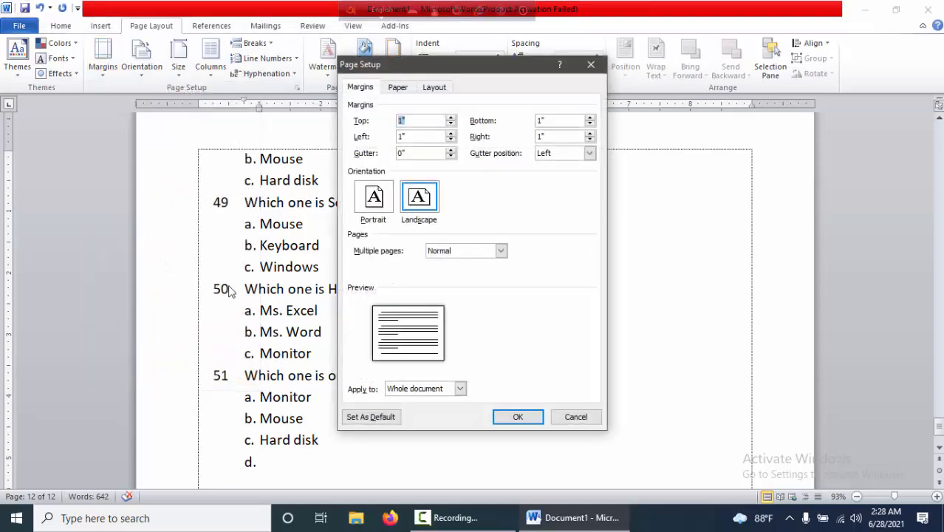
{"action": "left_click", "coordinate": [398, 87]}
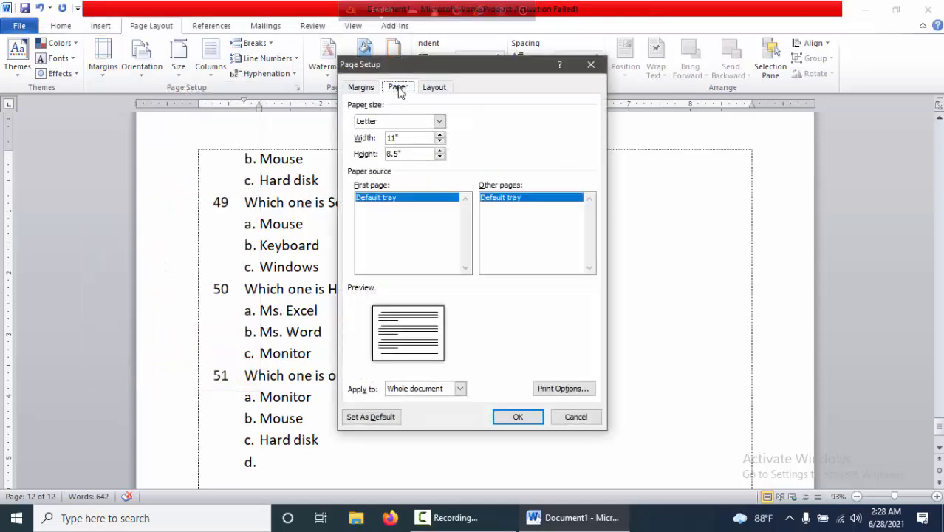
{"action": "left_click", "coordinate": [439, 121]}
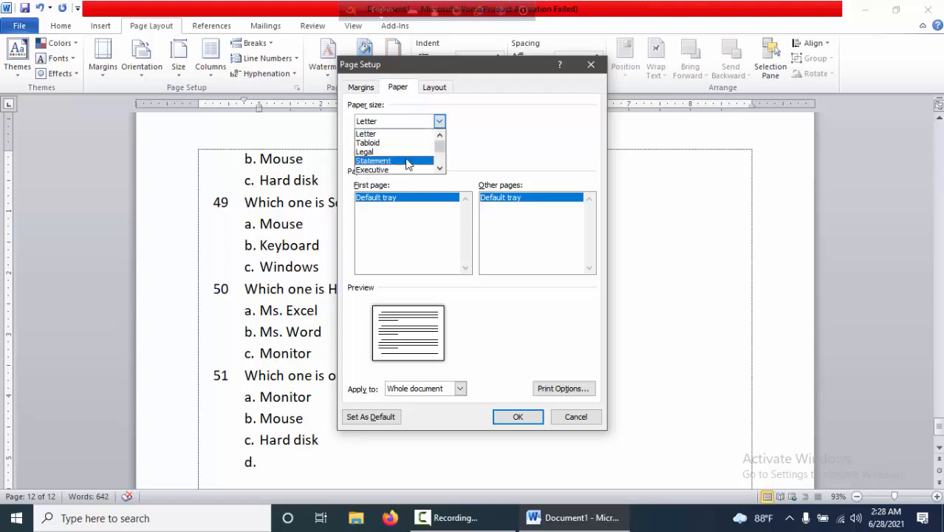
{"action": "scroll", "coordinate": [407, 163], "scroll_direction": "down", "scroll_amount": 1}
{"action": "left_click", "coordinate": [384, 169]}
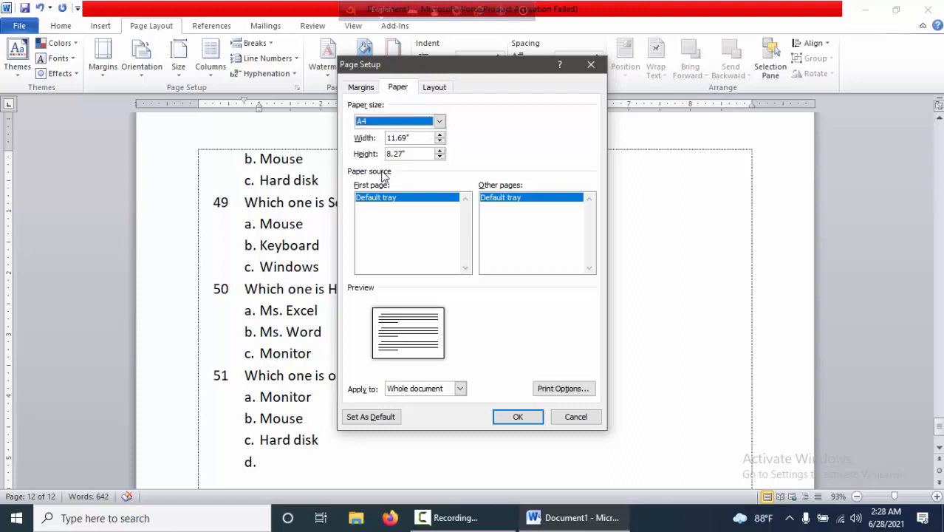
Step: Set the top page margin to 0.5" in the page setup
{"action": "left_click", "coordinate": [359, 88]}
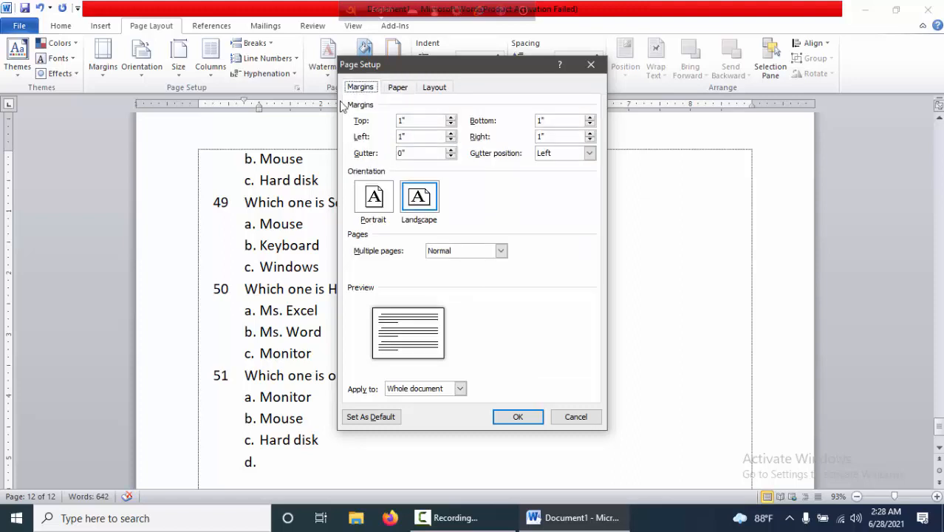
{"action": "left_click", "coordinate": [451, 125]}
{"action": "left_click", "coordinate": [451, 124]}
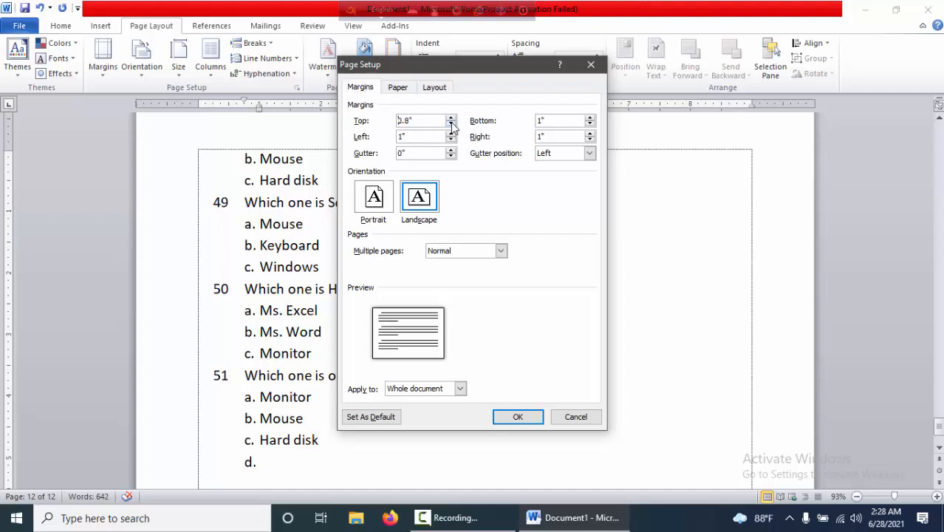
{"action": "left_click", "coordinate": [451, 124]}
{"action": "left_click", "coordinate": [451, 124]}
{"action": "left_click", "coordinate": [451, 124]}
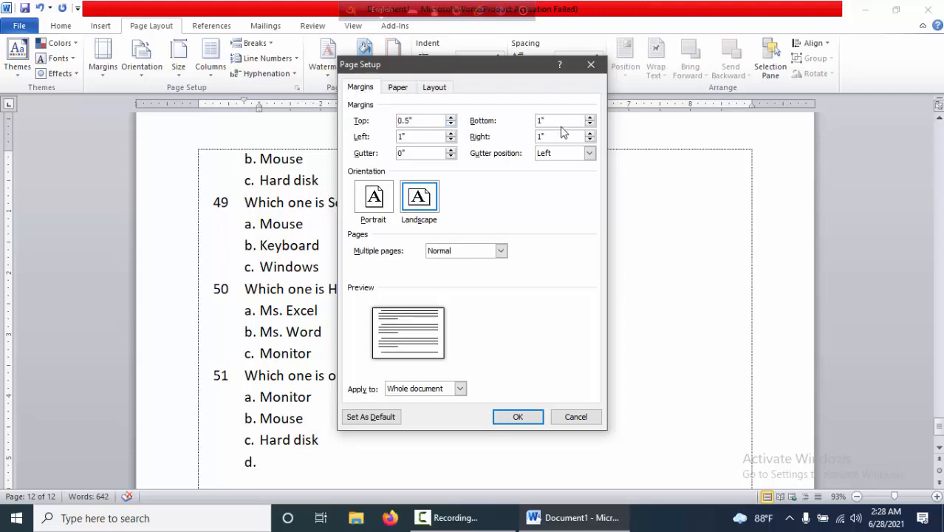
Step: Set the bottom, left and right page margins to 0.5" and apply the page setup
{"action": "left_click", "coordinate": [590, 125]}
{"action": "left_click", "coordinate": [590, 125]}
{"action": "left_click", "coordinate": [589, 125]}
{"action": "left_click", "coordinate": [451, 139]}
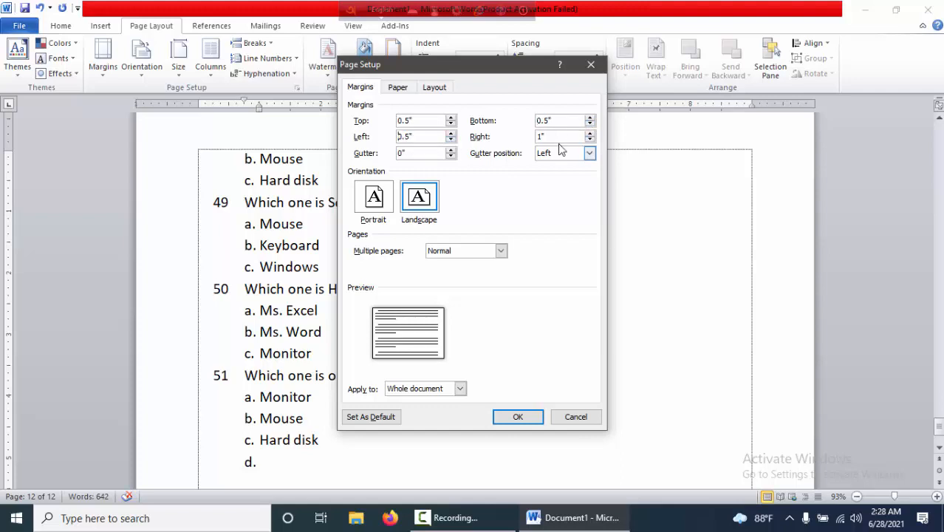
{"action": "left_click", "coordinate": [590, 140]}
{"action": "left_click", "coordinate": [591, 141]}
{"action": "left_click", "coordinate": [591, 140]}
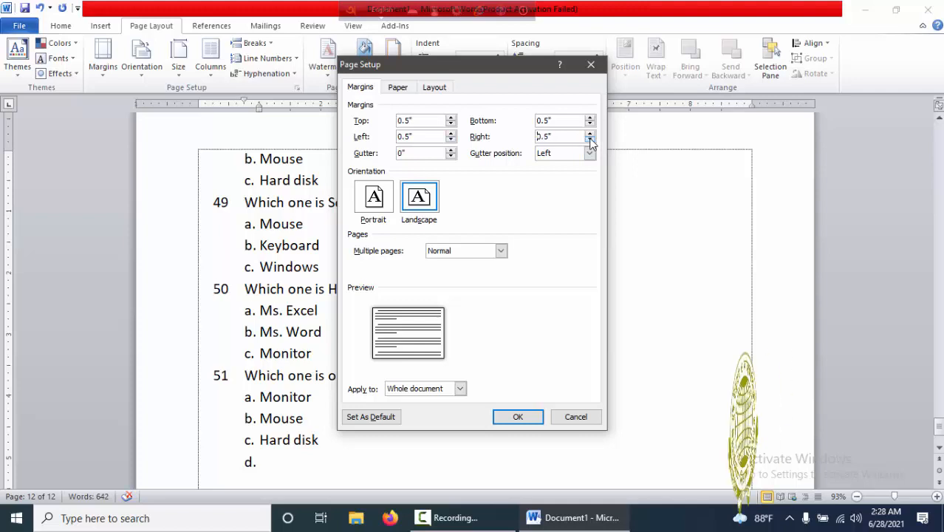
{"action": "left_click", "coordinate": [518, 418]}
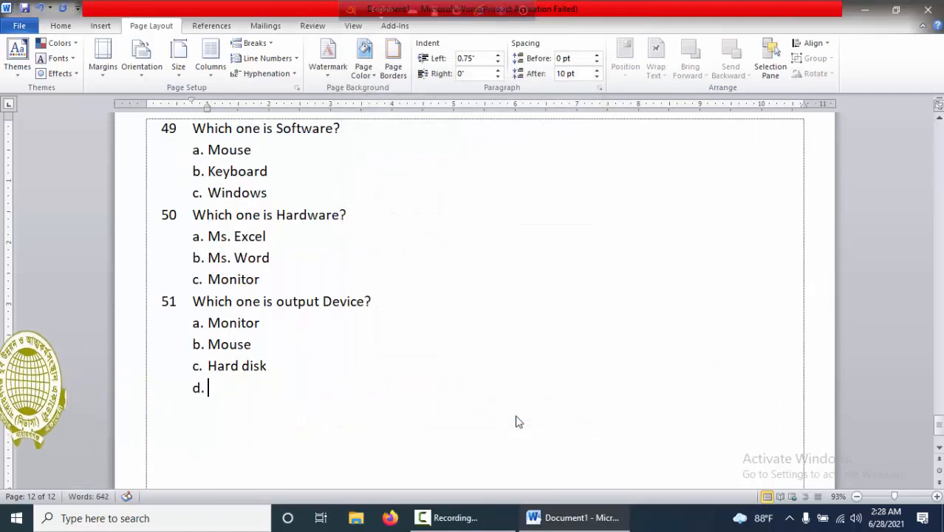
Step: Lay out the whole question paper in two columns
{"action": "scroll", "coordinate": [517, 416], "scroll_direction": "up", "scroll_amount": 2}
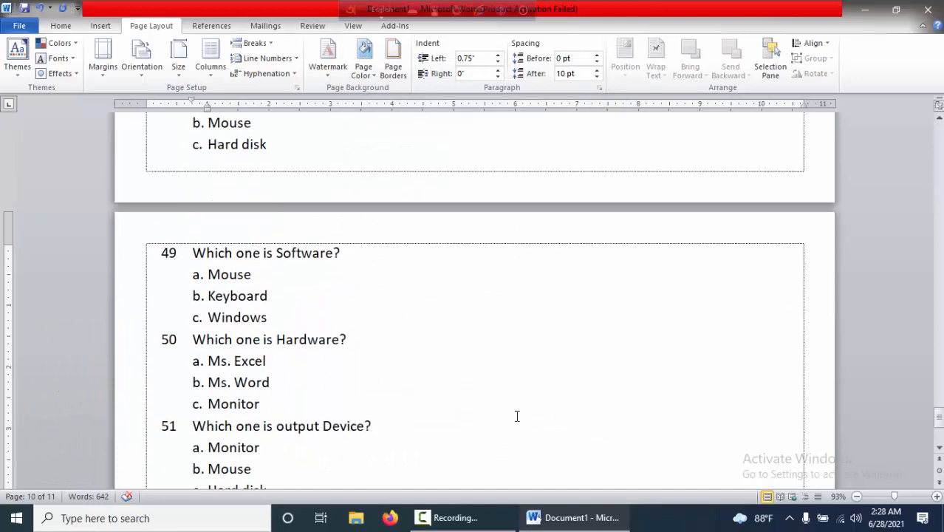
{"action": "scroll", "coordinate": [517, 416], "scroll_direction": "up", "scroll_amount": 2}
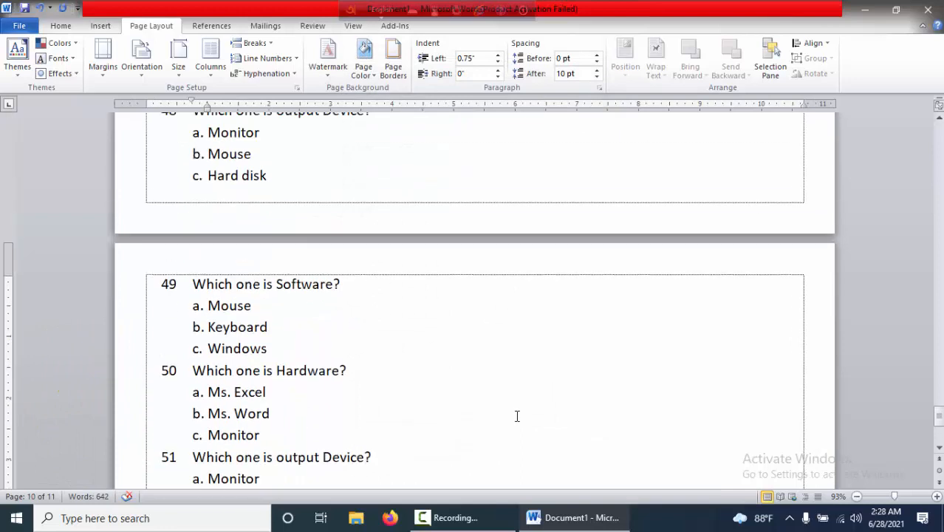
{"action": "left_click", "coordinate": [211, 67]}
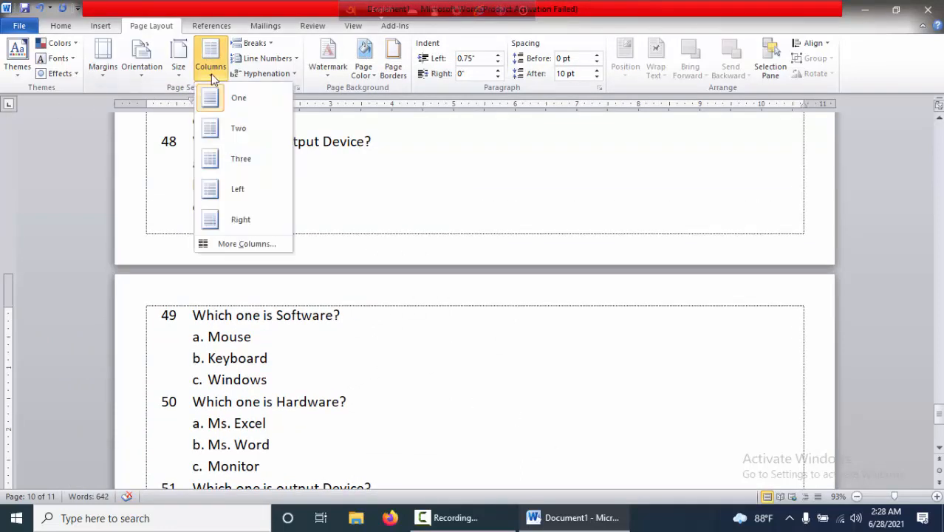
{"action": "left_click", "coordinate": [219, 133]}
{"action": "scroll", "coordinate": [238, 222], "scroll_direction": "up", "scroll_amount": 5}
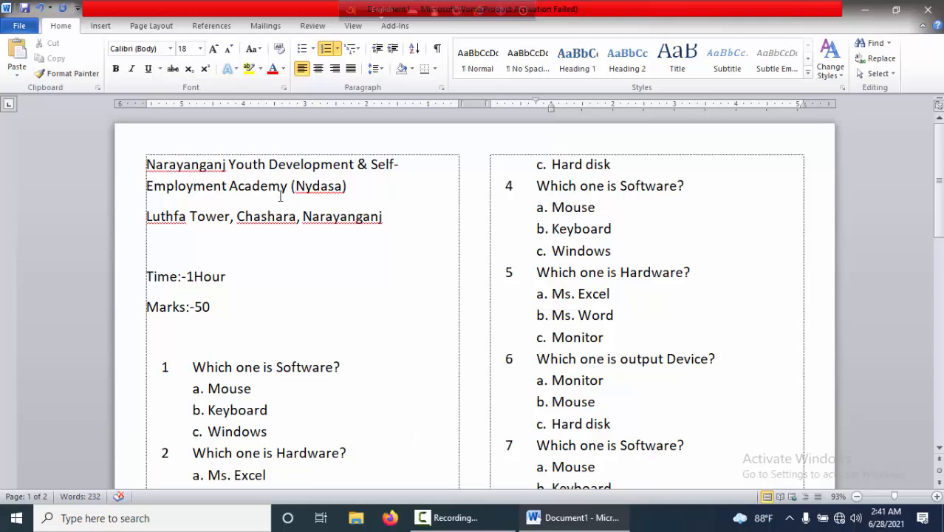
{"action": "scroll", "coordinate": [280, 197], "scroll_direction": "down", "scroll_amount": 5}
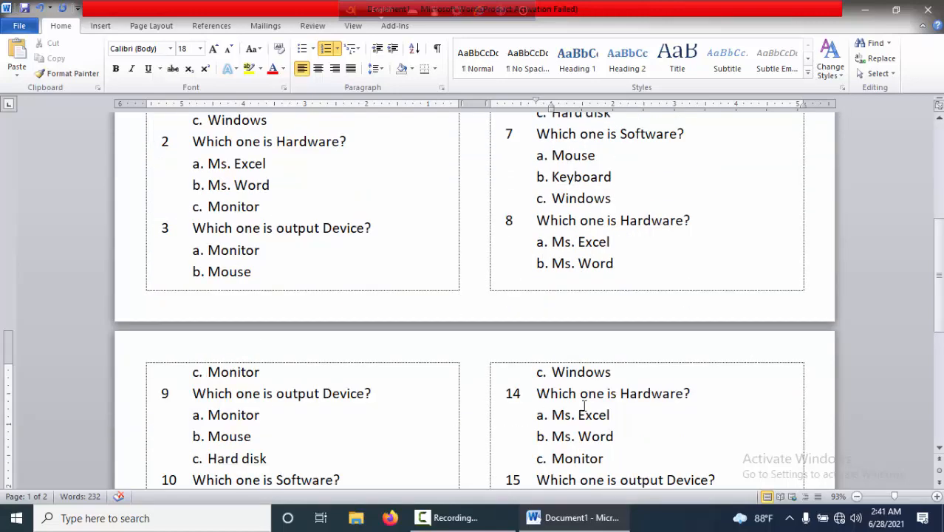
{"action": "left_click_drag", "start_coordinate": [584, 413], "coordinate": [613, 437]}
{"action": "scroll", "coordinate": [227, 178], "scroll_direction": "up", "scroll_amount": 3}
{"action": "left_click_drag", "start_coordinate": [228, 178], "coordinate": [251, 185]}
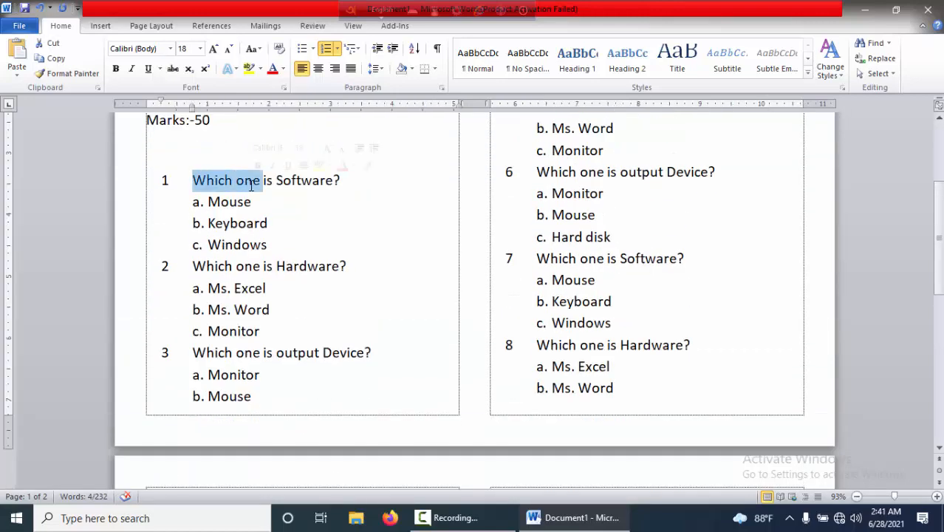
{"action": "scroll", "coordinate": [320, 277], "scroll_direction": "up", "scroll_amount": 3}
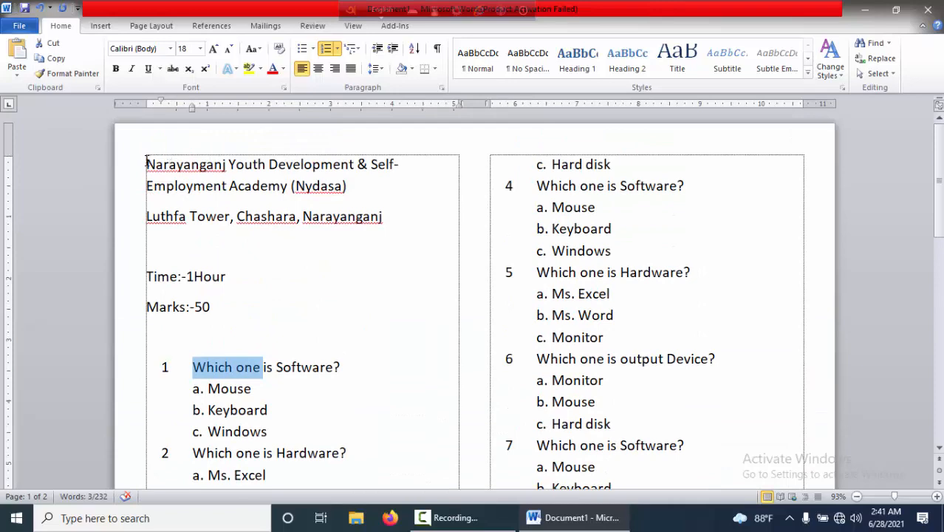
Step: Insert blank lines above the academy heading until it moves to the top of the first page's second column
{"action": "left_click", "coordinate": [147, 163]}
{"action": "key", "text": "Return"}
{"action": "key", "text": "Return"}
{"action": "key", "text": "Return"}
{"action": "key", "text": "Return"}
{"action": "key", "text": "Return"}
{"action": "key", "text": "Return"}
{"action": "key", "text": "Return"}
{"action": "key", "text": "Return"}
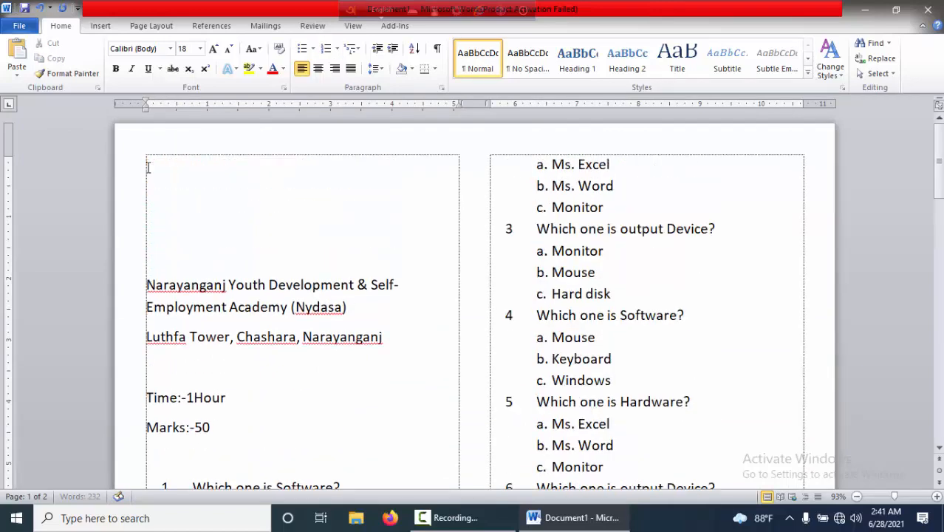
{"action": "key", "text": "Return"}
{"action": "key", "text": "Return"}
{"action": "key", "text": "Return"}
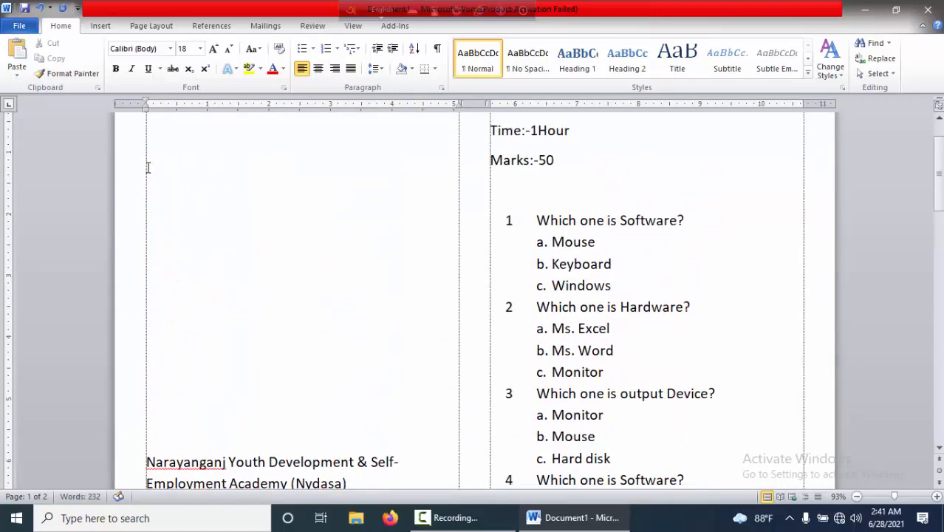
{"action": "key", "text": "Return"}
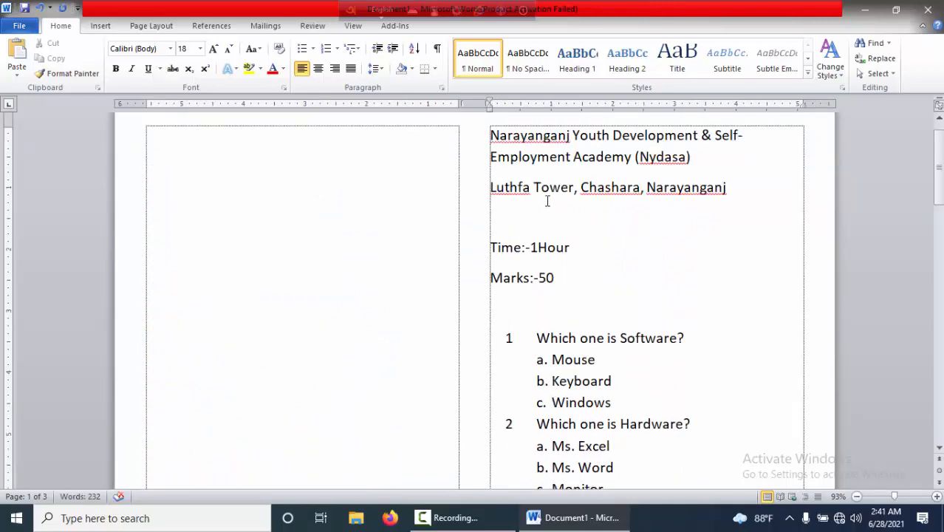
Step: Cut all the question text on the third page and paste it into the empty first column of the first page
{"action": "scroll", "coordinate": [616, 217], "scroll_direction": "down", "scroll_amount": 5}
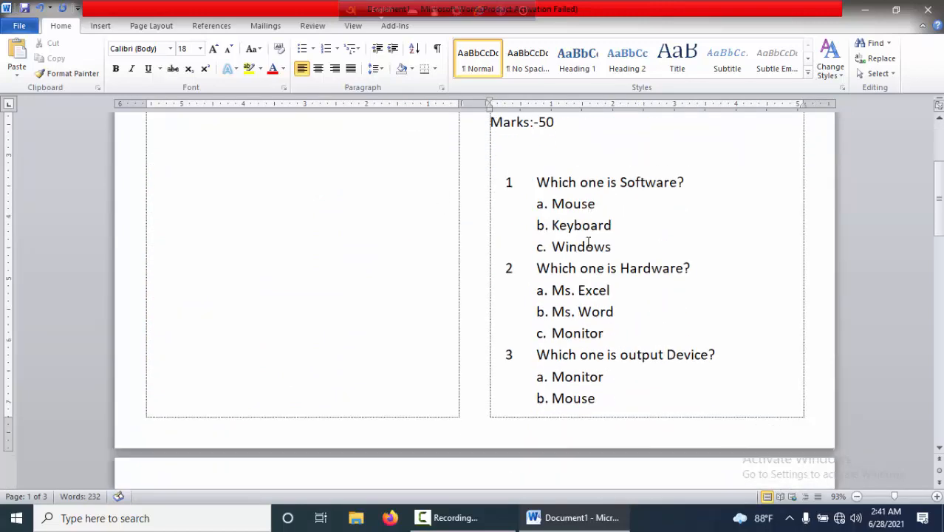
{"action": "scroll", "coordinate": [519, 273], "scroll_direction": "down", "scroll_amount": 7}
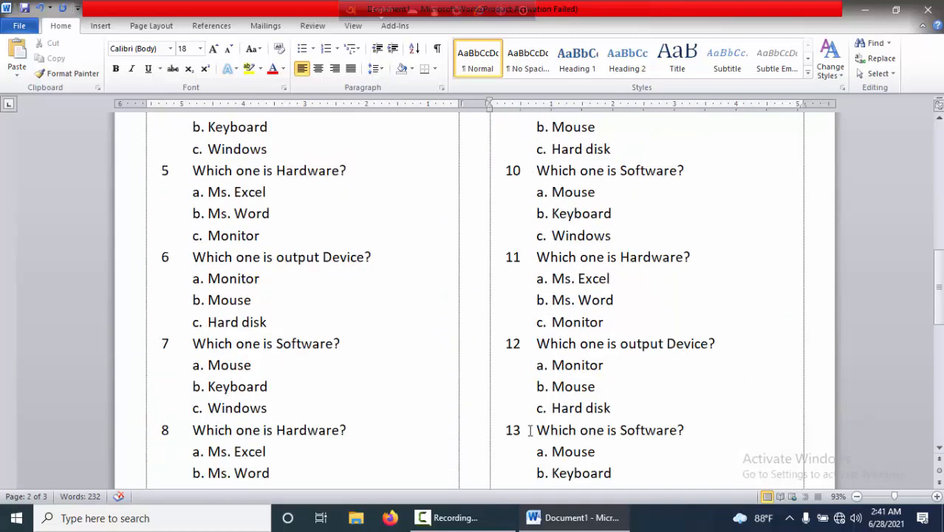
{"action": "scroll", "coordinate": [539, 423], "scroll_direction": "down", "scroll_amount": 4}
{"action": "left_click_drag", "start_coordinate": [190, 366], "coordinate": [329, 434]}
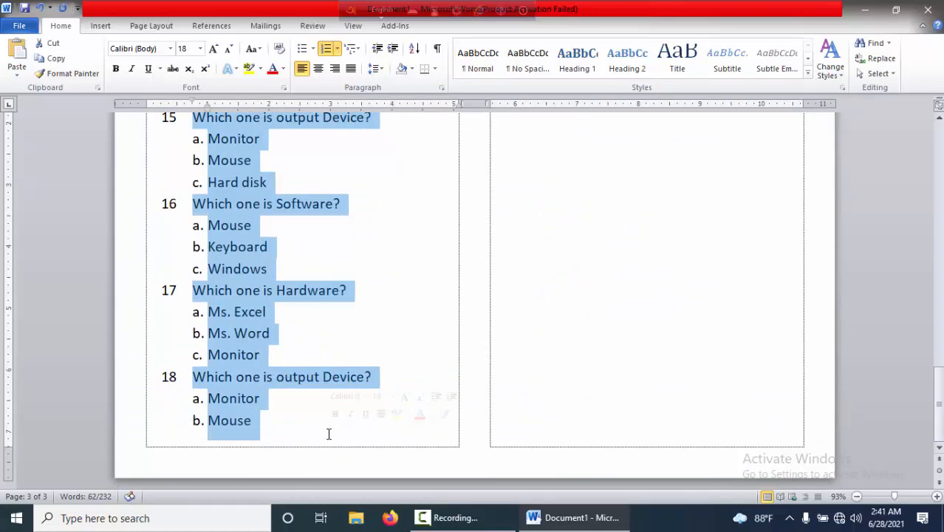
{"action": "key", "text": "ctrl+x"}
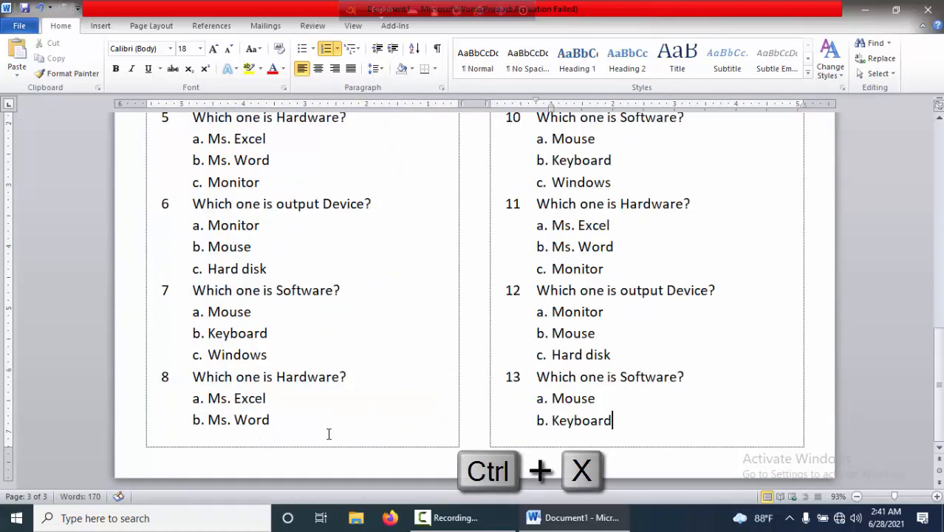
{"action": "scroll", "coordinate": [434, 337], "scroll_direction": "up", "scroll_amount": 2}
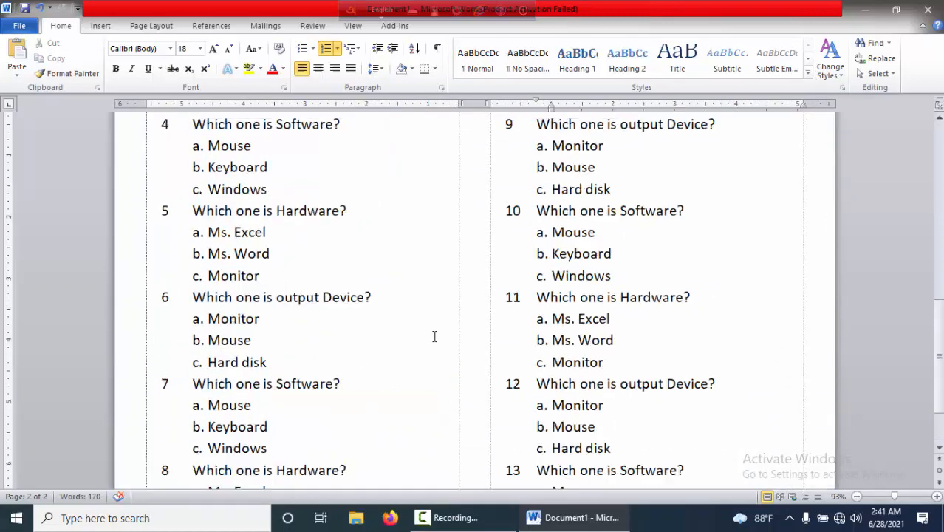
{"action": "scroll", "coordinate": [521, 384], "scroll_direction": "down", "scroll_amount": 2}
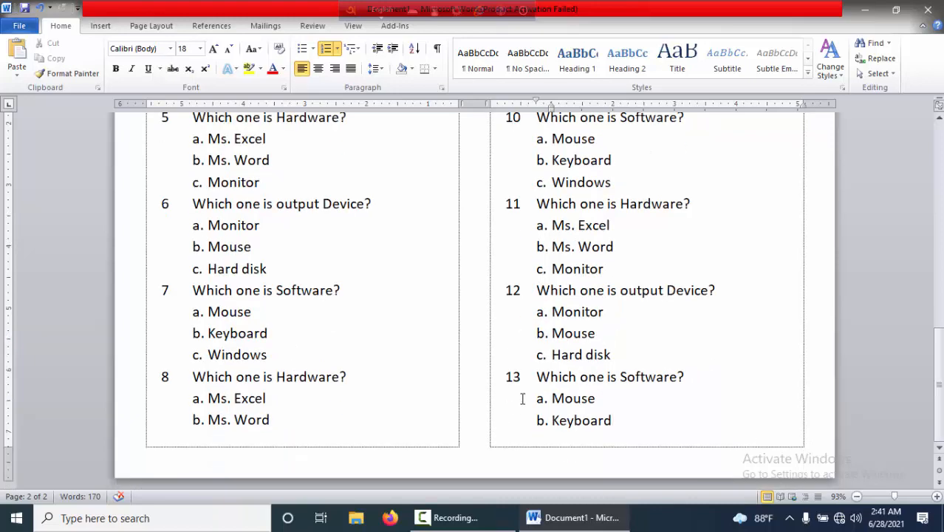
{"action": "scroll", "coordinate": [523, 396], "scroll_direction": "up", "scroll_amount": 5}
{"action": "scroll", "coordinate": [202, 250], "scroll_direction": "up", "scroll_amount": 15}
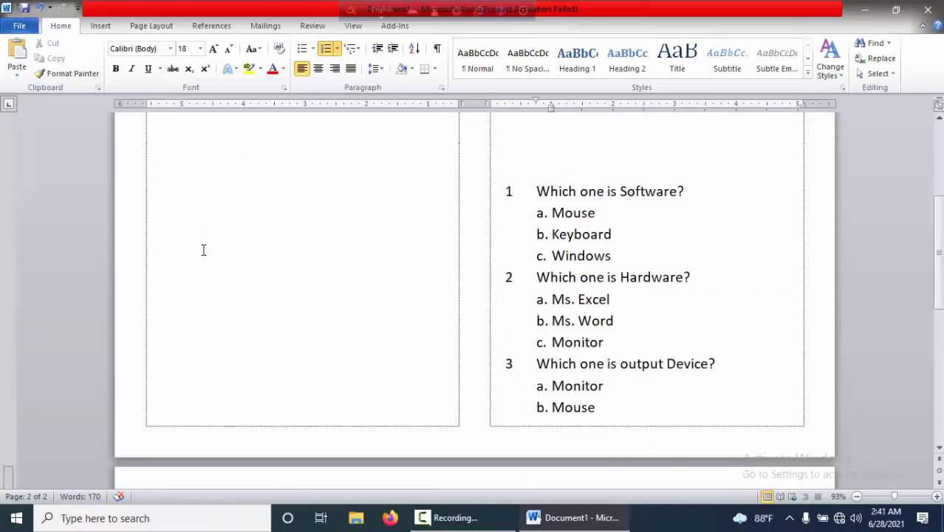
{"action": "left_click", "coordinate": [162, 171]}
{"action": "key", "text": "ctrl+v"}
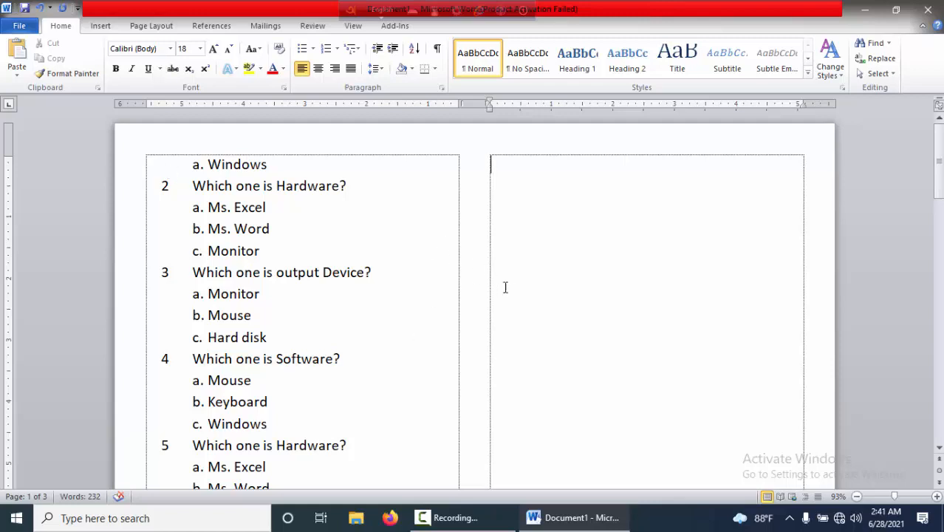
Step: Delete the leftover blank lines above the academy heading so it starts at the top of the first page's second column
{"action": "key", "text": "BackSpace"}
{"action": "key", "text": "BackSpace"}
{"action": "key", "text": "BackSpace"}
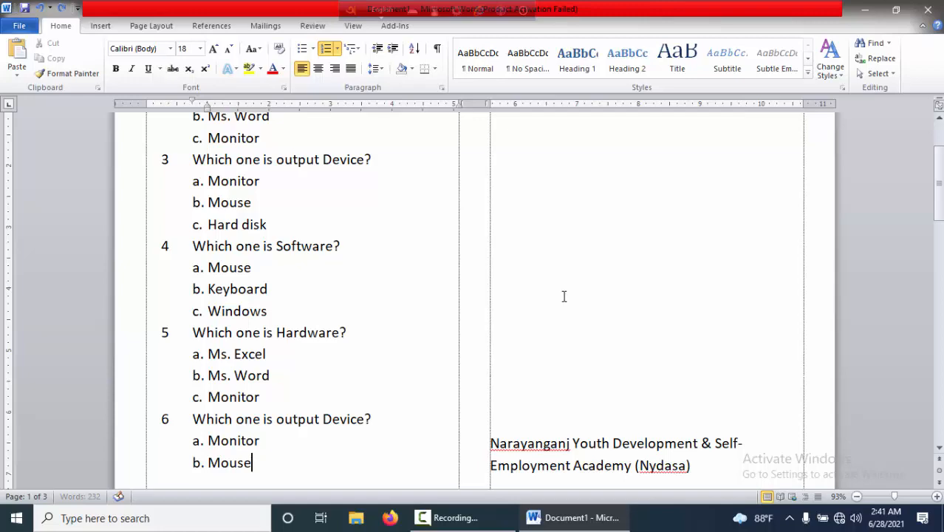
{"action": "left_click", "coordinate": [537, 384]}
{"action": "key", "text": "BackSpace"}
{"action": "key", "text": "BackSpace"}
{"action": "key", "text": "BackSpace"}
{"action": "key", "text": "BackSpace"}
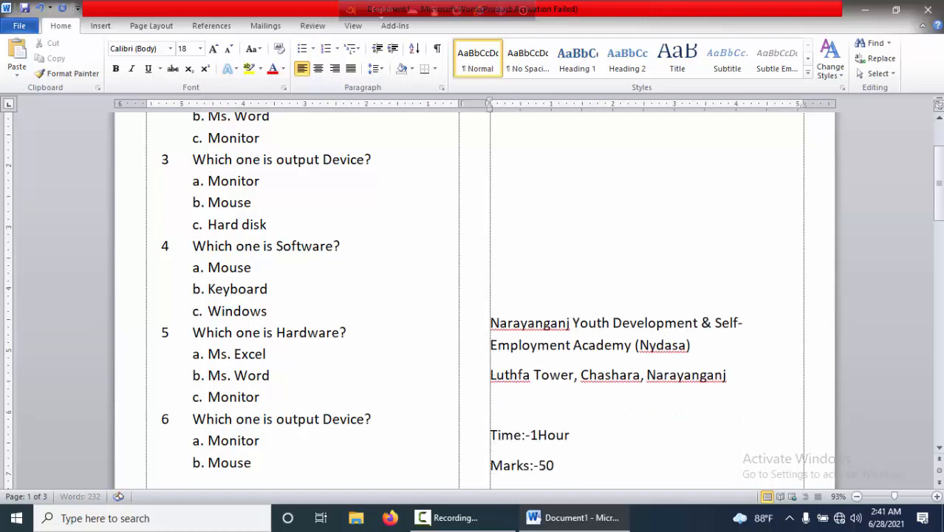
{"action": "key", "text": "BackSpace"}
{"action": "key", "text": "BackSpace"}
{"action": "key", "text": "BackSpace"}
{"action": "key", "text": "BackSpace"}
{"action": "key", "text": "BackSpace"}
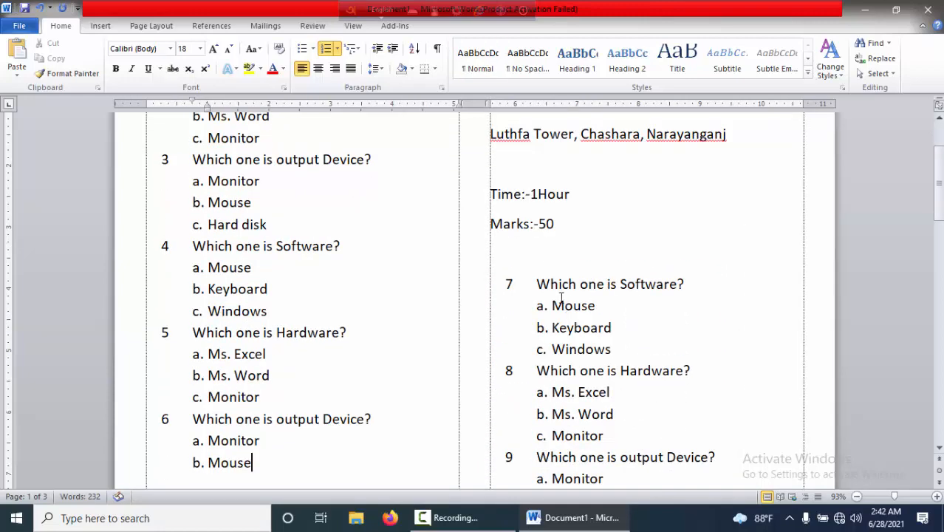
{"action": "key", "text": "BackSpace"}
{"action": "scroll", "coordinate": [558, 306], "scroll_direction": "up", "scroll_amount": 3}
{"action": "left_click", "coordinate": [493, 164]}
{"action": "key", "text": "BackSpace"}
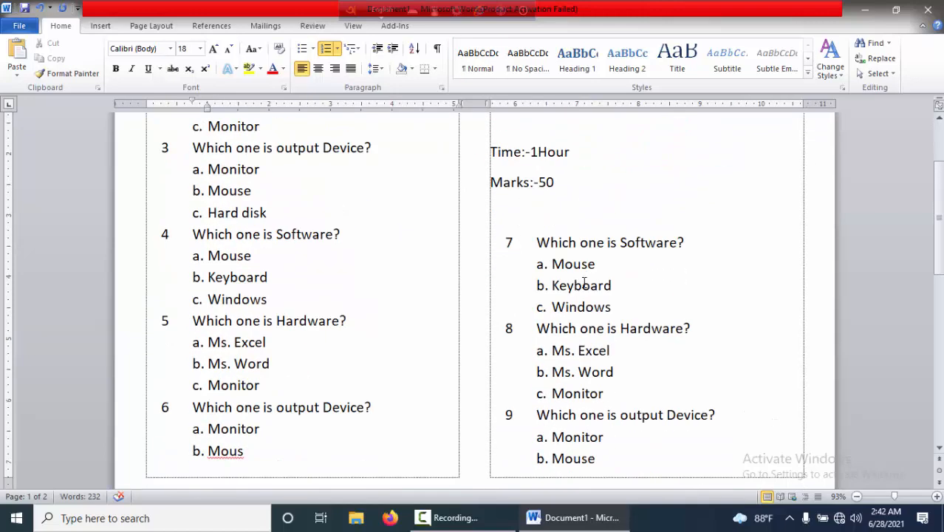
Step: Restart the numbering as a new list with value 1 at the first question below the heading
{"action": "scroll", "coordinate": [568, 281], "scroll_direction": "down", "scroll_amount": 2}
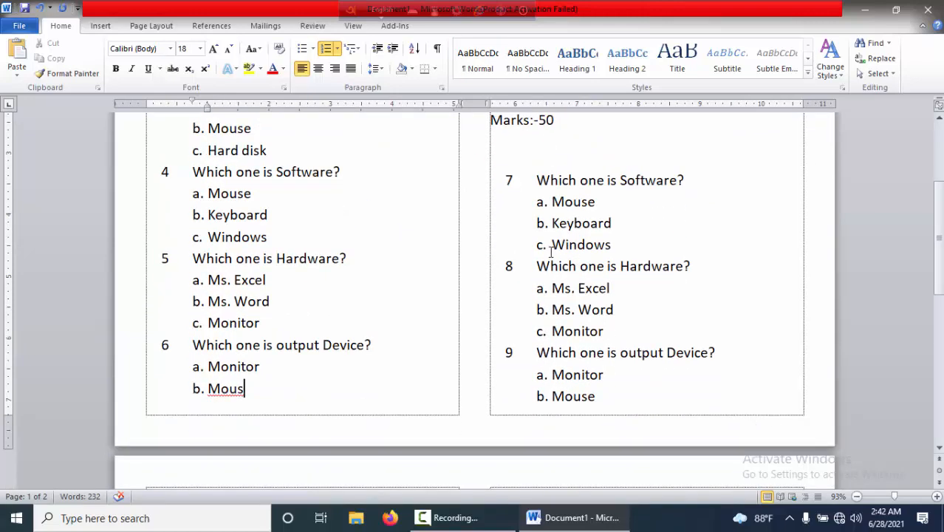
{"action": "scroll", "coordinate": [551, 253], "scroll_direction": "down", "scroll_amount": 4}
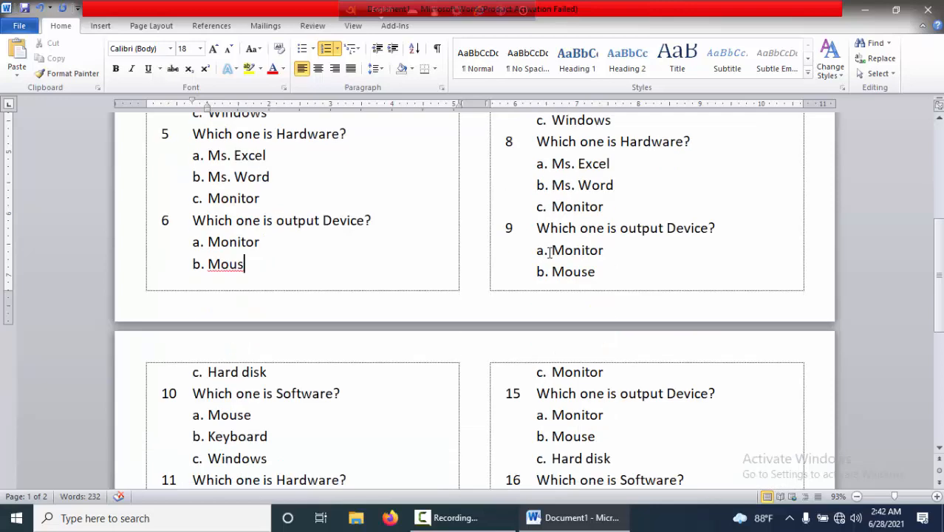
{"action": "scroll", "coordinate": [551, 252], "scroll_direction": "up", "scroll_amount": 4}
{"action": "left_click", "coordinate": [509, 179]}
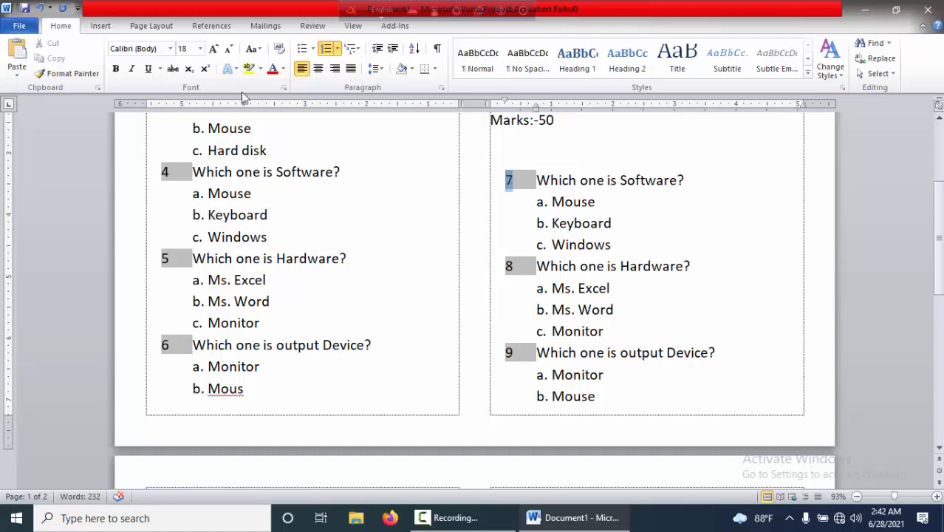
{"action": "left_click", "coordinate": [337, 50]}
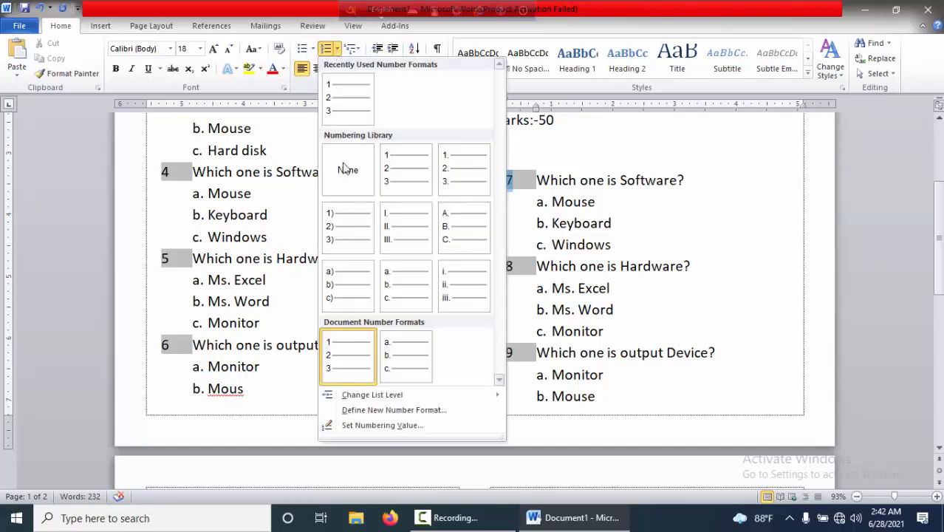
{"action": "left_click", "coordinate": [373, 427]}
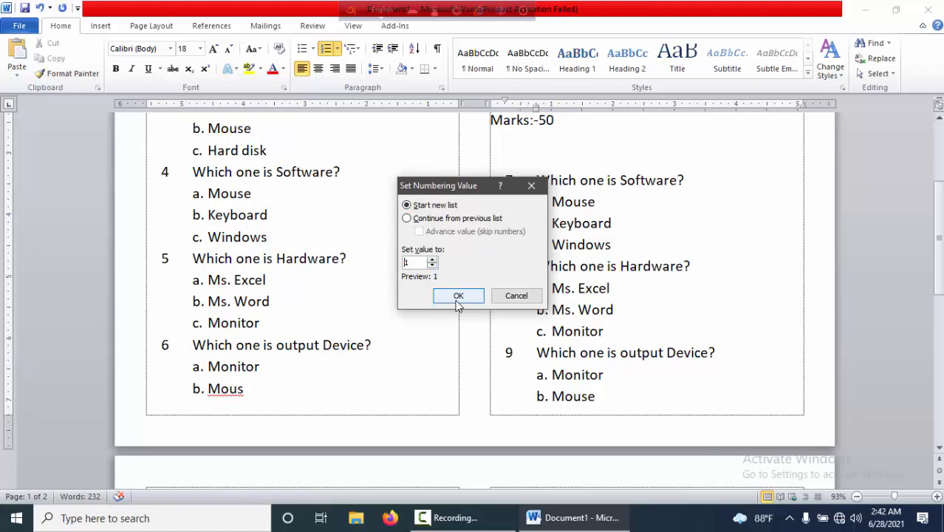
{"action": "left_click", "coordinate": [458, 296]}
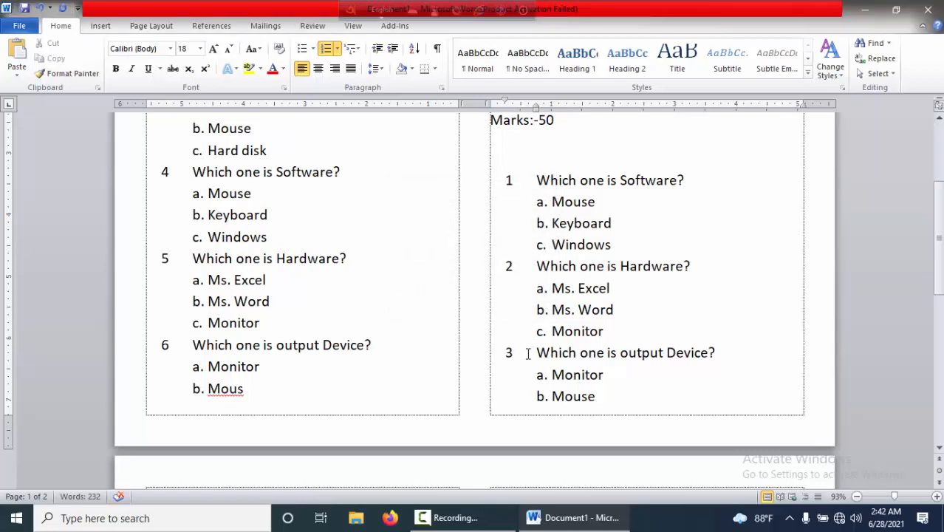
Step: Check the question numbering across both columns of the second page
{"action": "scroll", "coordinate": [525, 347], "scroll_direction": "down", "scroll_amount": 3}
{"action": "scroll", "coordinate": [158, 384], "scroll_direction": "down", "scroll_amount": 5}
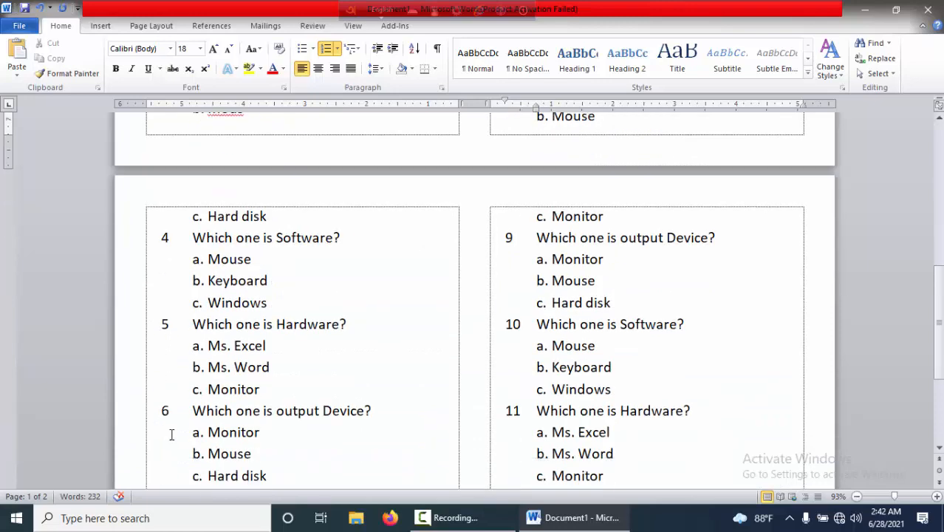
{"action": "scroll", "coordinate": [175, 453], "scroll_direction": "down", "scroll_amount": 2}
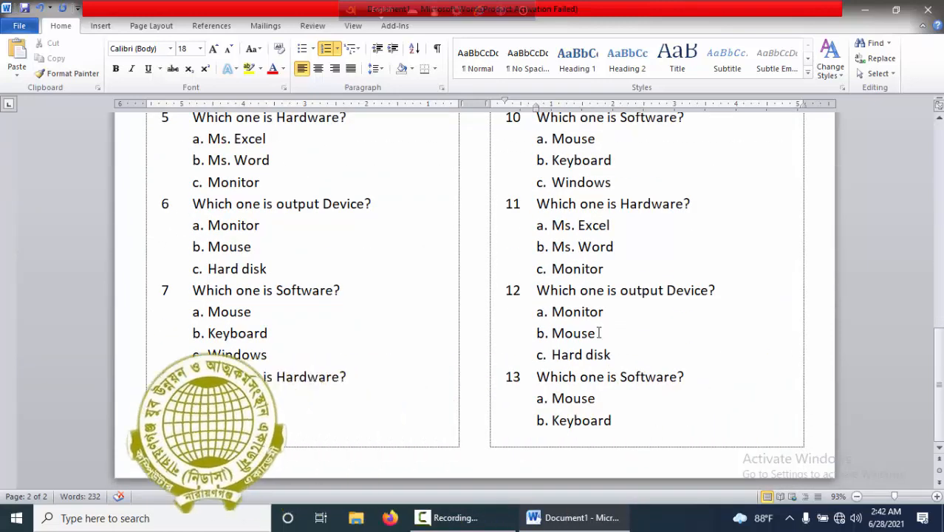
{"action": "scroll", "coordinate": [561, 359], "scroll_direction": "up", "scroll_amount": 3}
{"action": "scroll", "coordinate": [558, 367], "scroll_direction": "up", "scroll_amount": 3}
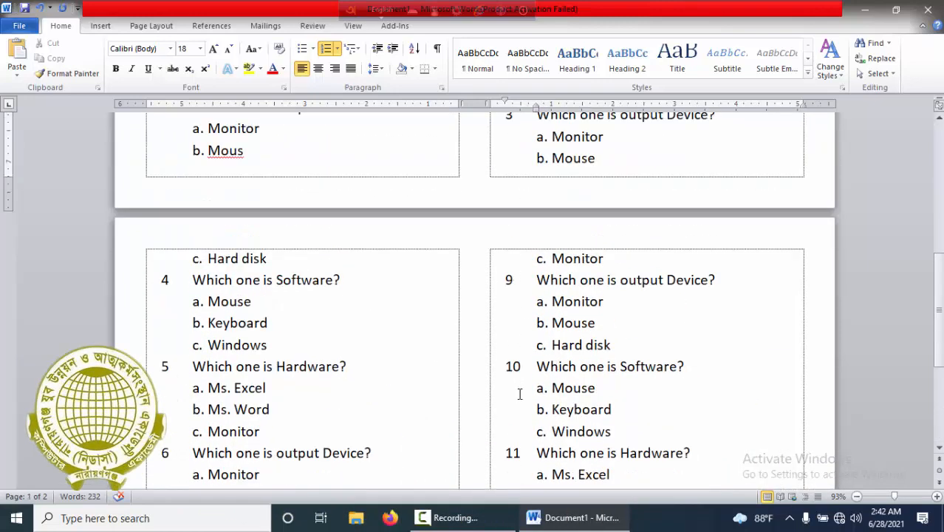
{"action": "scroll", "coordinate": [520, 399], "scroll_direction": "down", "scroll_amount": 5}
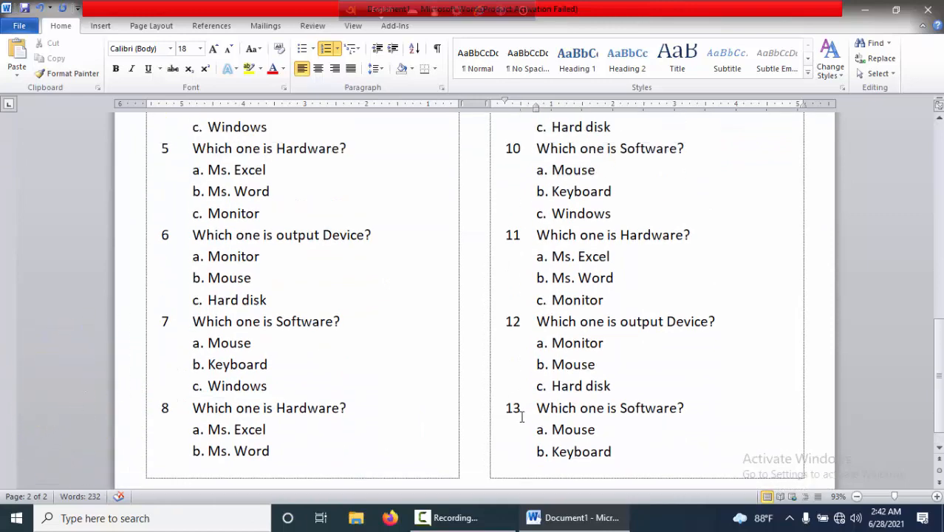
Step: Continue the question numbering in the first page's first column from the previous list, advancing the value to 14
{"action": "scroll", "coordinate": [148, 281], "scroll_direction": "up", "scroll_amount": 7}
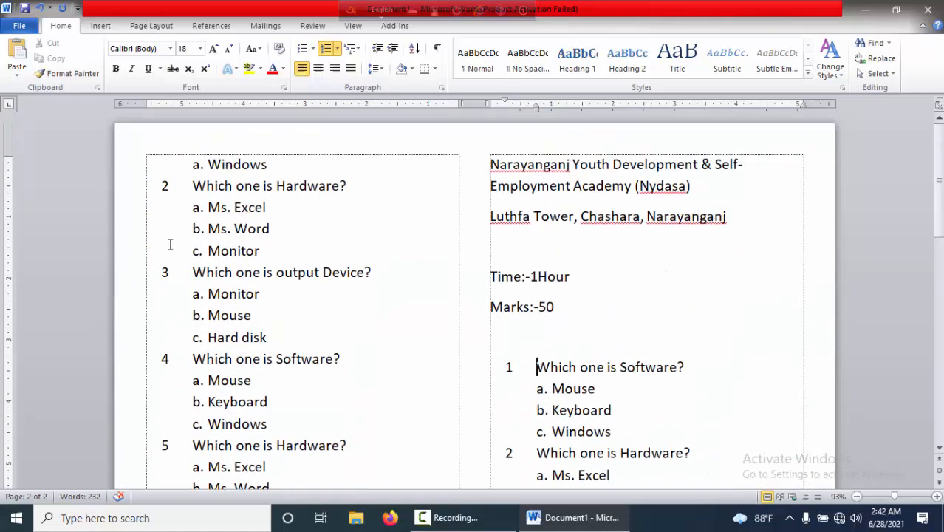
{"action": "left_click", "coordinate": [165, 186]}
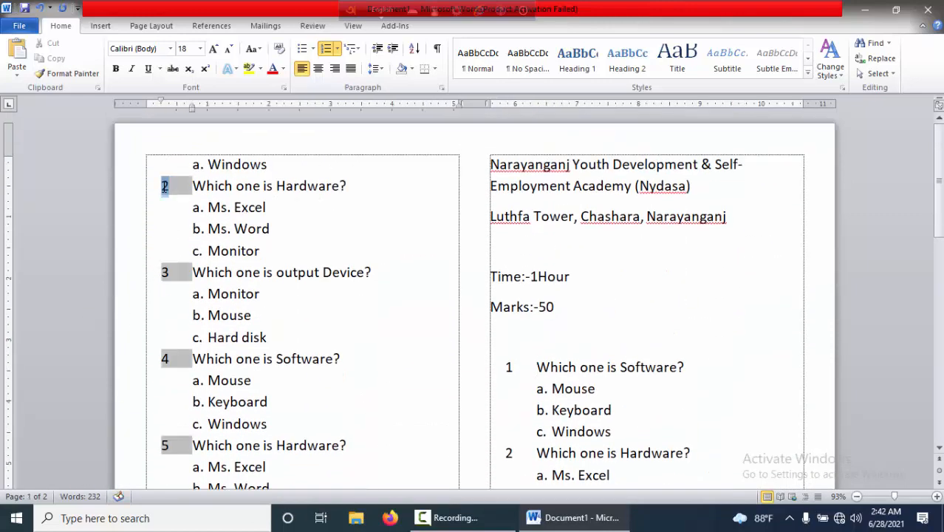
{"action": "left_click", "coordinate": [338, 49]}
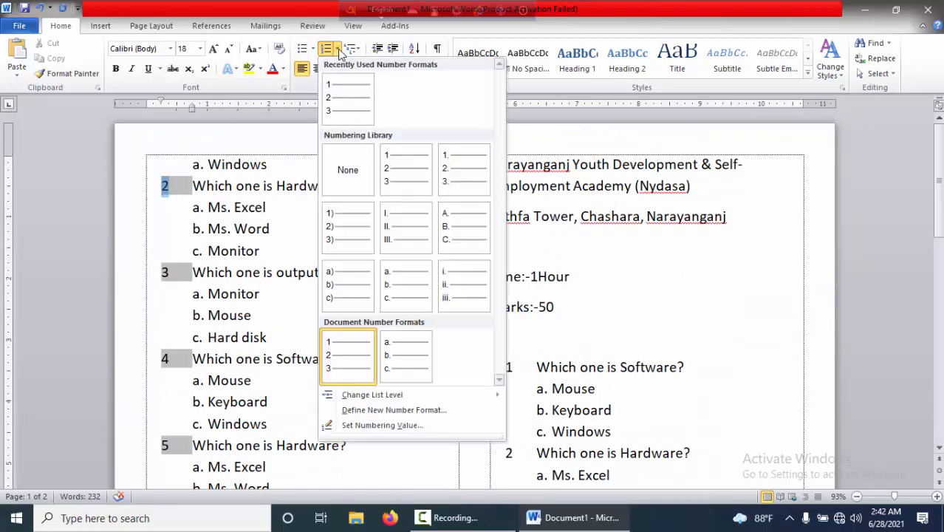
{"action": "left_click", "coordinate": [362, 426]}
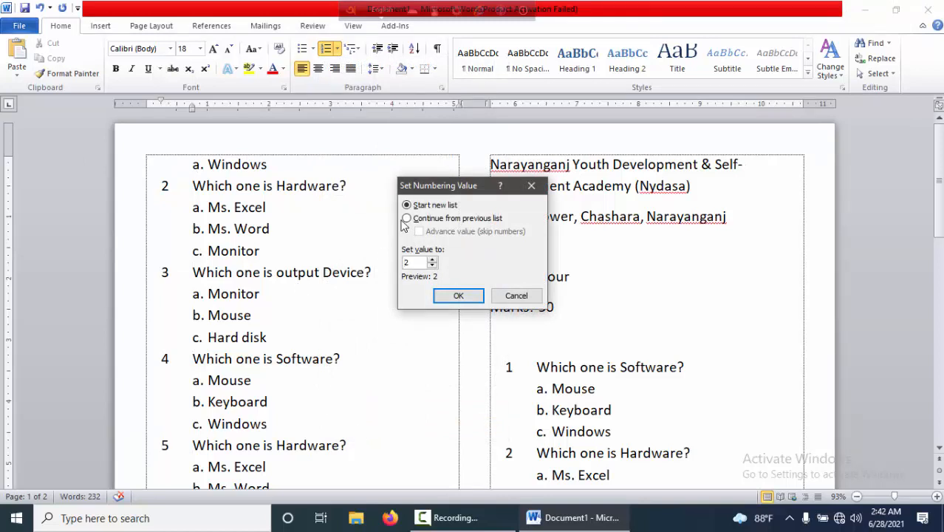
{"action": "left_click", "coordinate": [407, 219]}
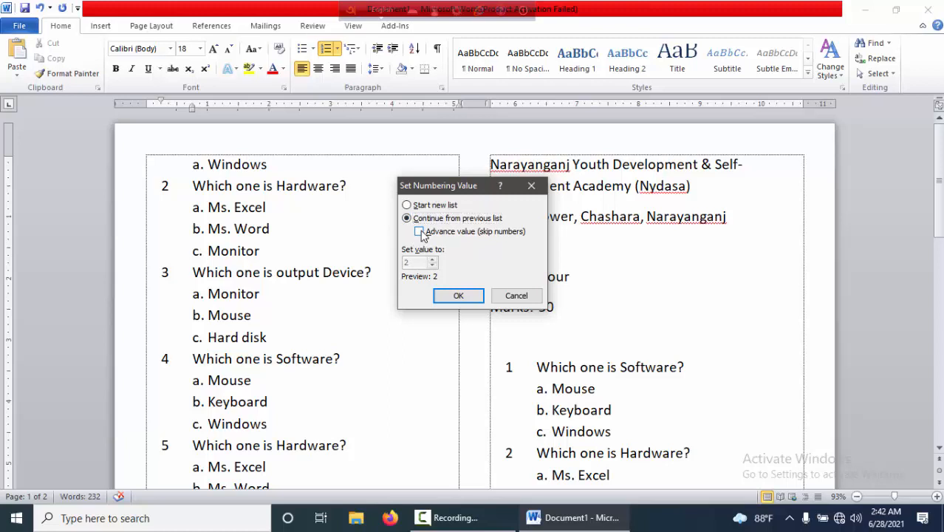
{"action": "left_click", "coordinate": [419, 232]}
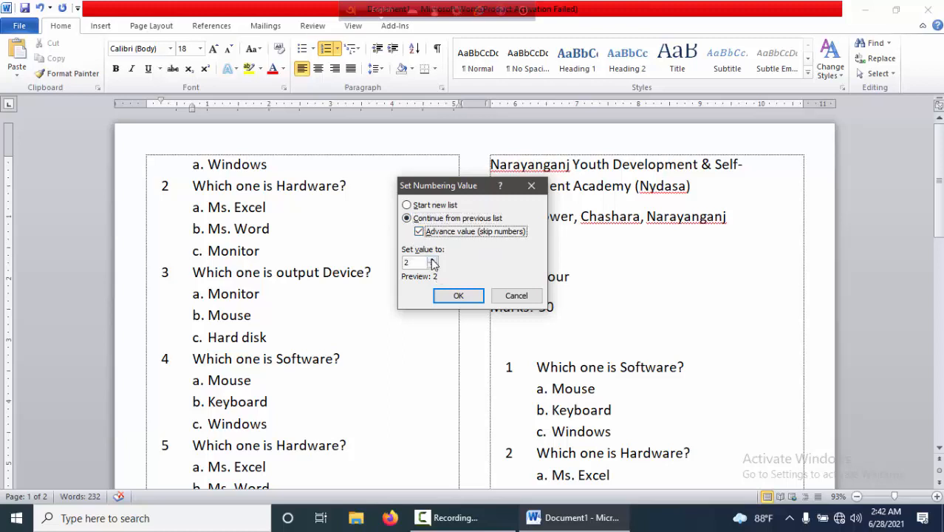
{"action": "left_click", "coordinate": [432, 260]}
{"action": "left_click", "coordinate": [432, 261]}
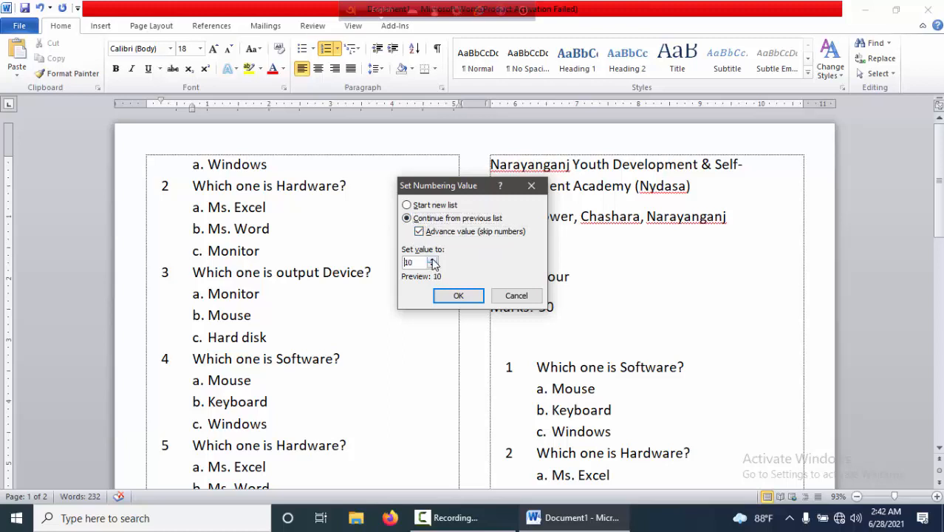
{"action": "left_click", "coordinate": [433, 261]}
{"action": "left_click", "coordinate": [458, 296]}
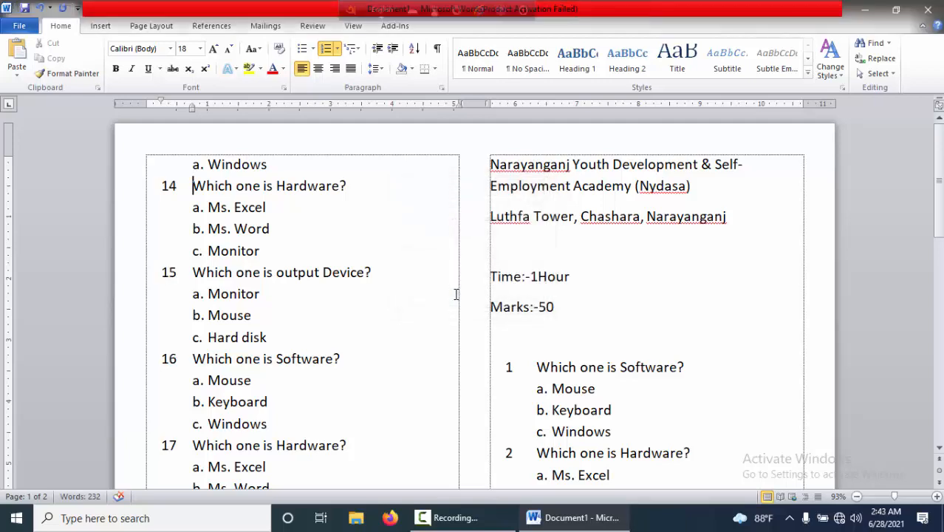
Step: Check the question numbering sequence through the columns of both pages
{"action": "scroll", "coordinate": [456, 294], "scroll_direction": "down", "scroll_amount": 3}
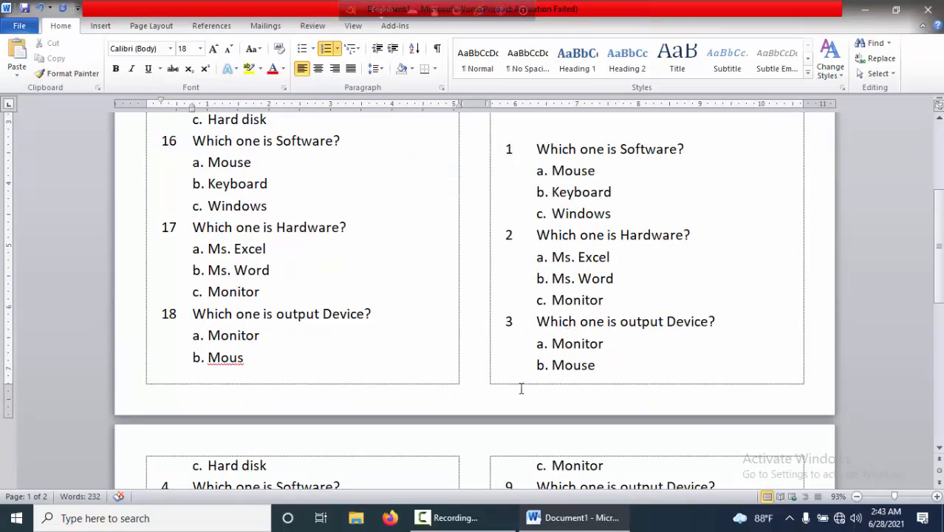
{"action": "scroll", "coordinate": [521, 388], "scroll_direction": "down", "scroll_amount": 2}
{"action": "scroll", "coordinate": [198, 384], "scroll_direction": "down", "scroll_amount": 5}
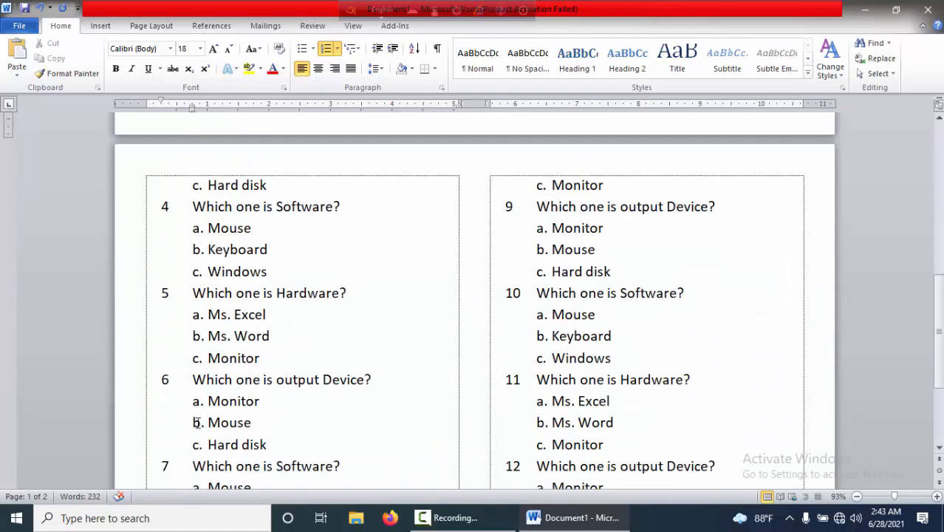
{"action": "scroll", "coordinate": [525, 422], "scroll_direction": "up", "scroll_amount": 3}
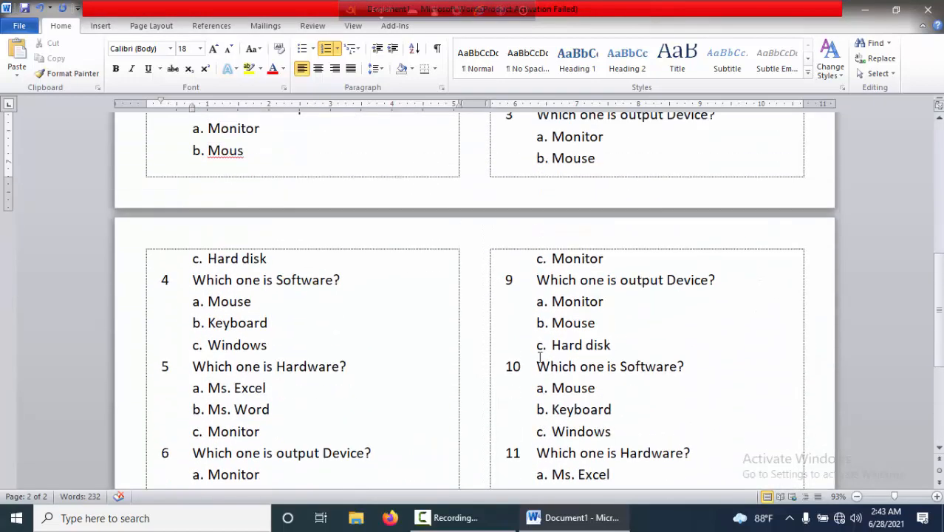
{"action": "scroll", "coordinate": [525, 351], "scroll_direction": "down", "scroll_amount": 3}
{"action": "scroll", "coordinate": [444, 380], "scroll_direction": "up", "scroll_amount": 2}
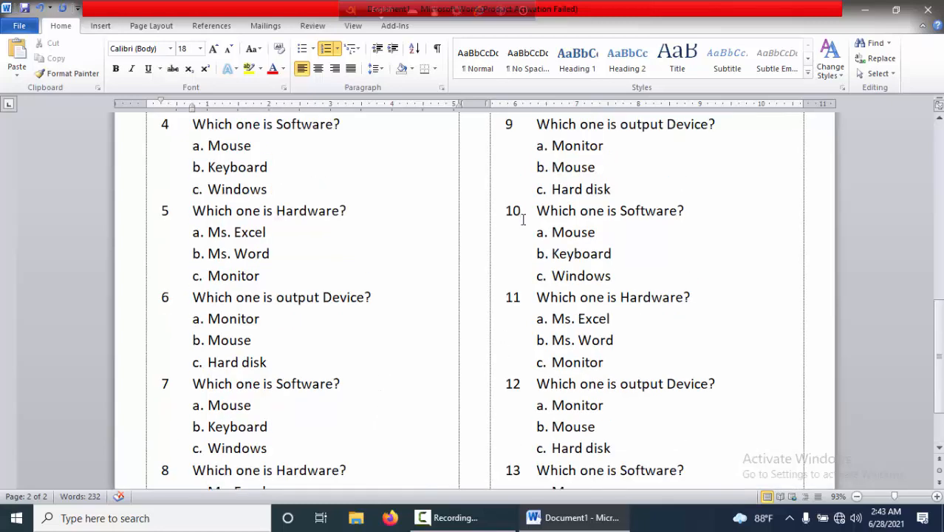
{"action": "scroll", "coordinate": [520, 419], "scroll_direction": "down", "scroll_amount": 1}
{"action": "scroll", "coordinate": [494, 396], "scroll_direction": "up", "scroll_amount": 8}
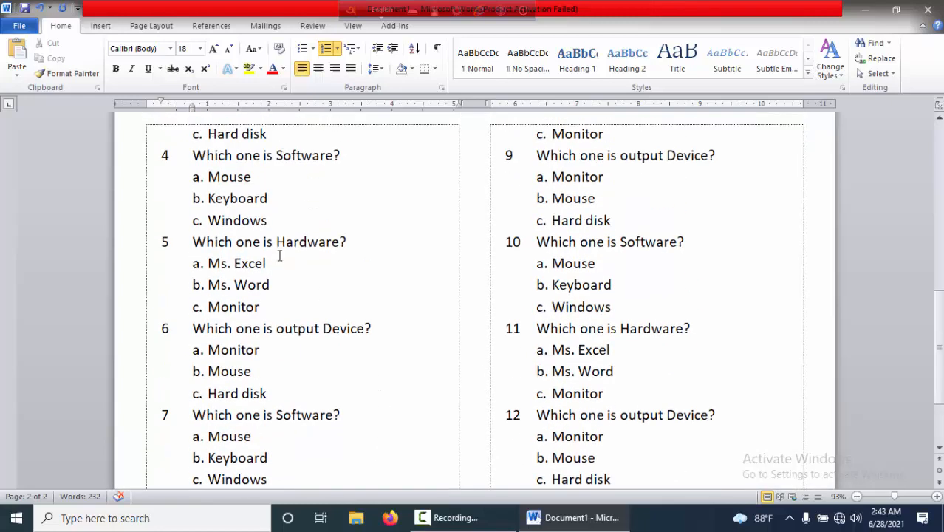
{"action": "scroll", "coordinate": [314, 359], "scroll_direction": "up", "scroll_amount": 1}
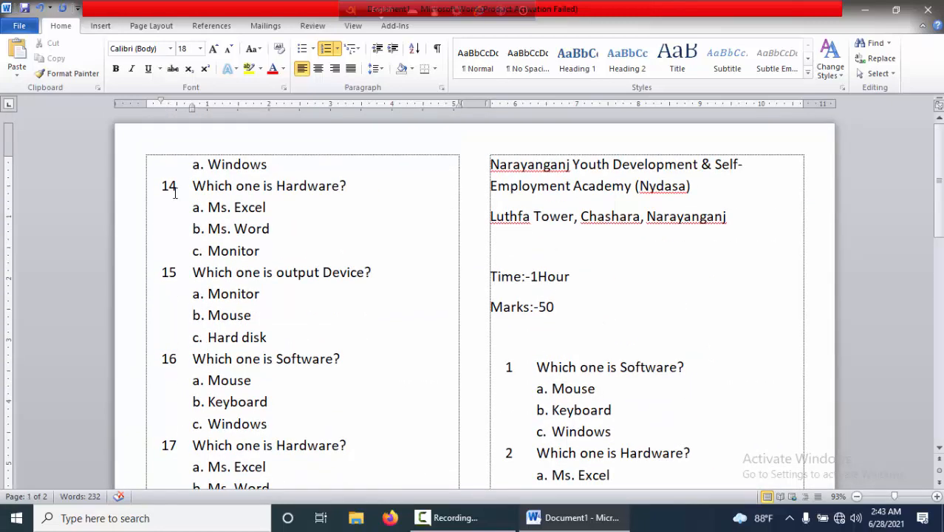
{"action": "scroll", "coordinate": [171, 365], "scroll_direction": "down", "scroll_amount": 1}
{"action": "scroll", "coordinate": [173, 381], "scroll_direction": "down", "scroll_amount": 3}
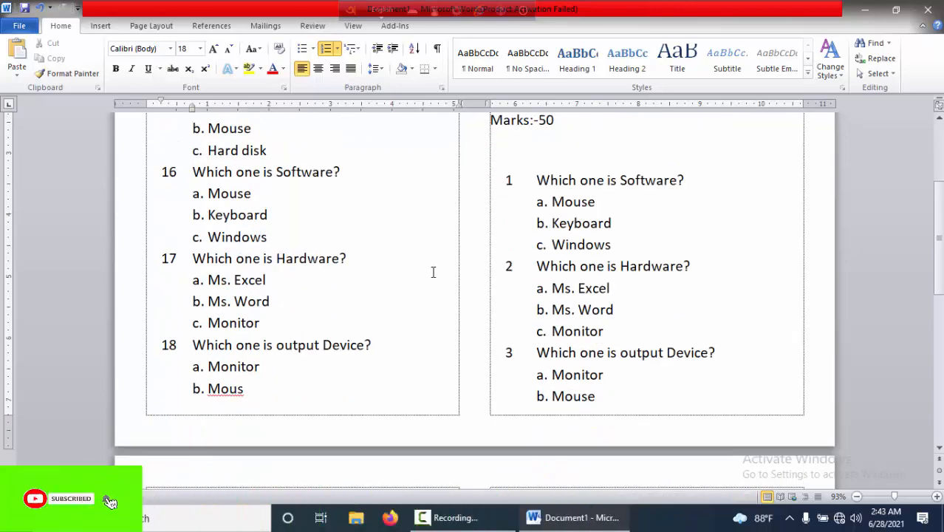
{"action": "scroll", "coordinate": [432, 273], "scroll_direction": "up", "scroll_amount": 3}
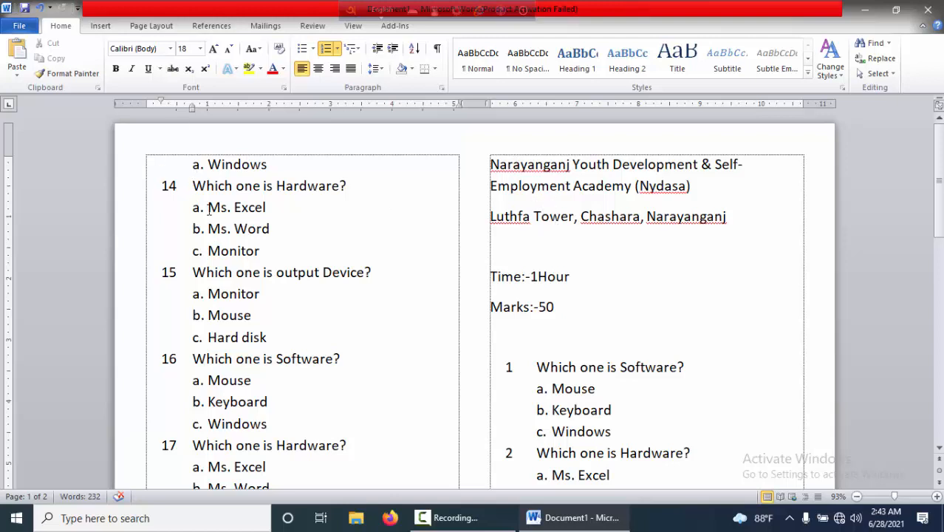
{"action": "scroll", "coordinate": [323, 269], "scroll_direction": "down", "scroll_amount": 5}
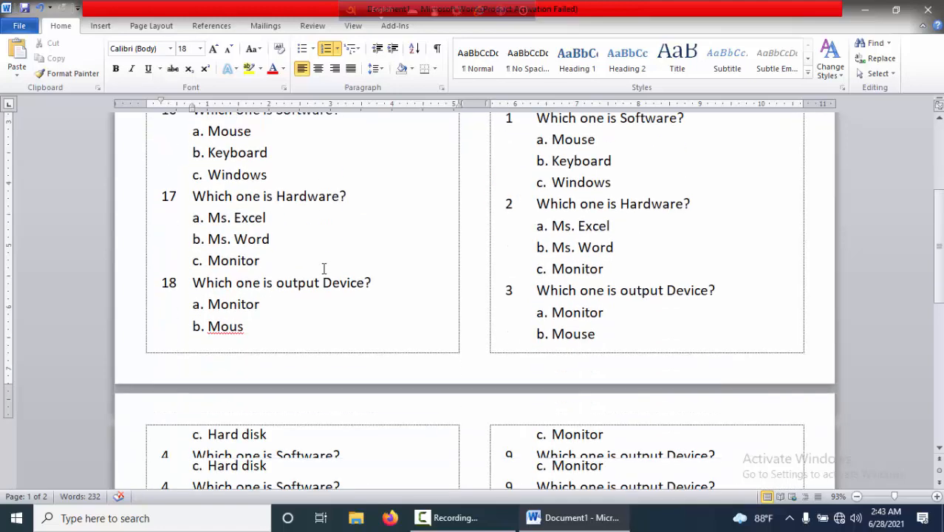
{"action": "scroll", "coordinate": [328, 270], "scroll_direction": "down", "scroll_amount": 2}
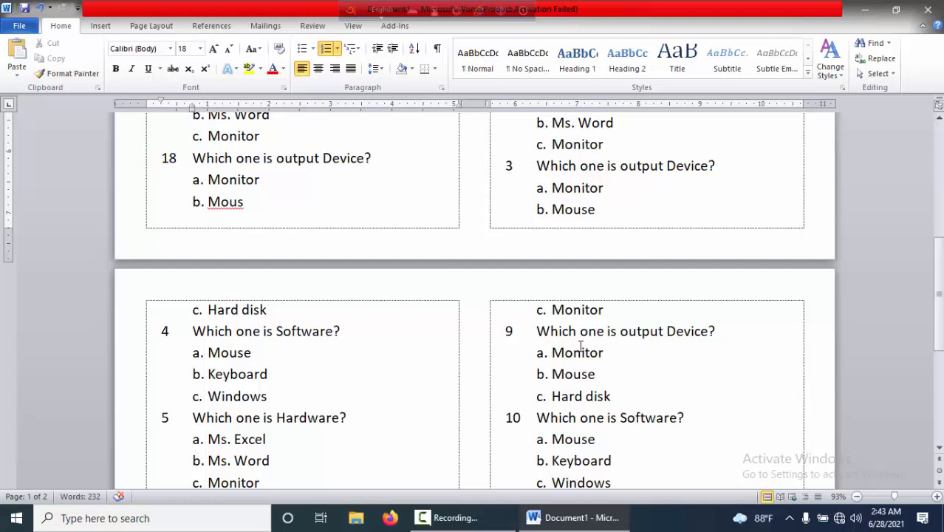
Step: Review both landscape pages in the print preview at 75% zoom, and return to the document
{"action": "key", "text": "ctrl+p"}
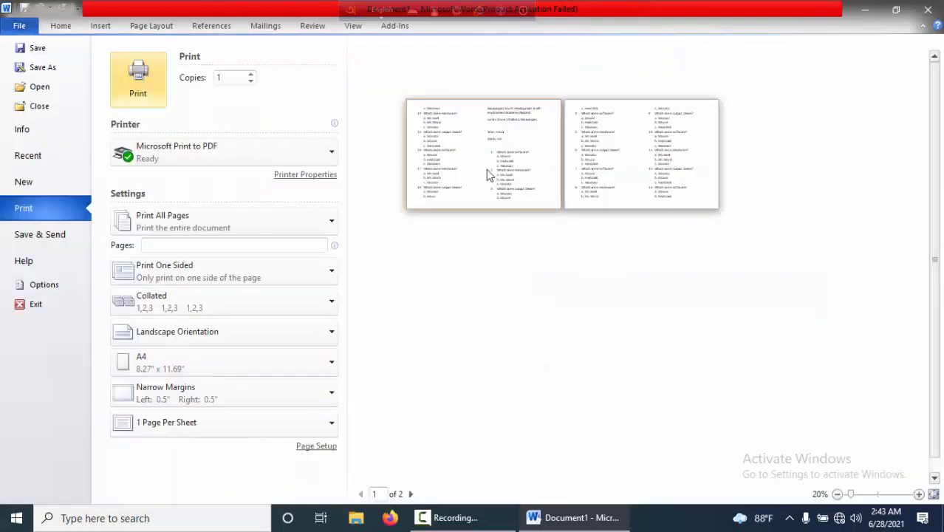
{"action": "left_click", "coordinate": [870, 494]}
{"action": "scroll", "coordinate": [585, 320], "scroll_direction": "down", "scroll_amount": 3}
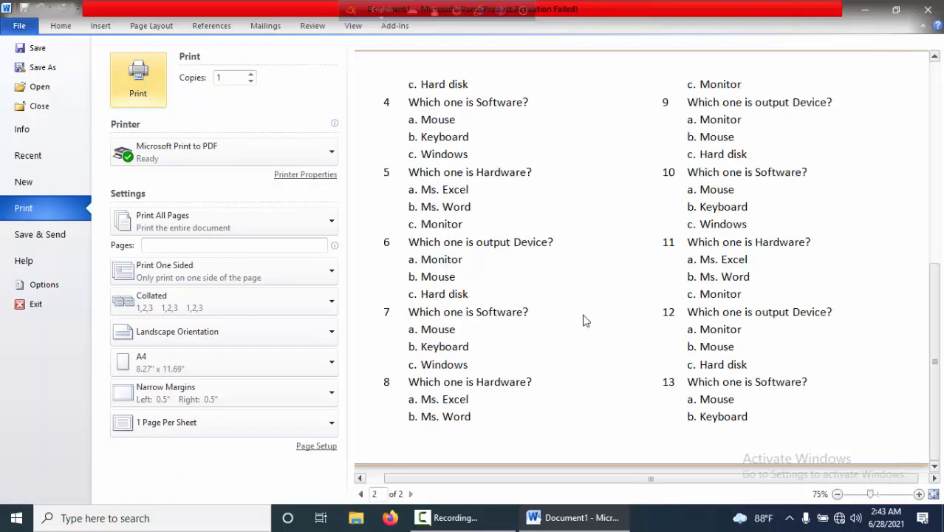
{"action": "scroll", "coordinate": [583, 320], "scroll_direction": "up", "scroll_amount": 3}
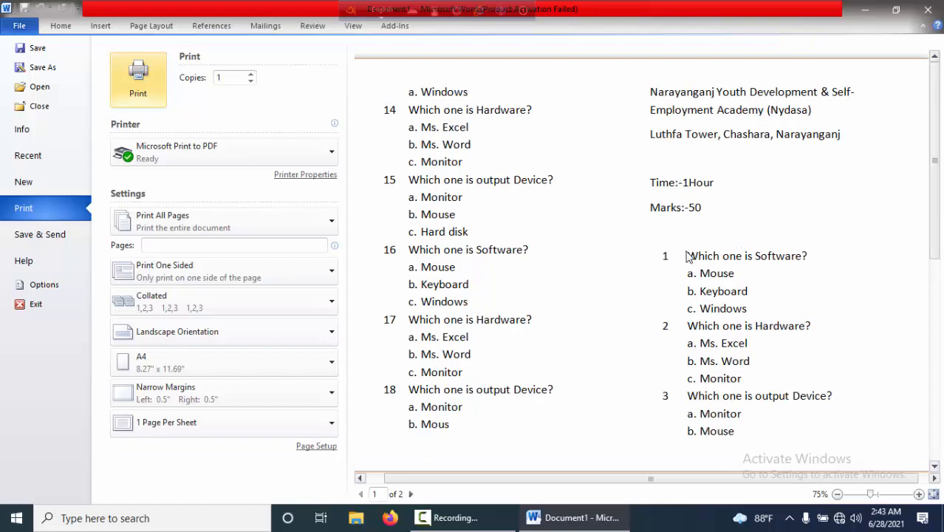
{"action": "scroll", "coordinate": [521, 296], "scroll_direction": "down", "scroll_amount": 3}
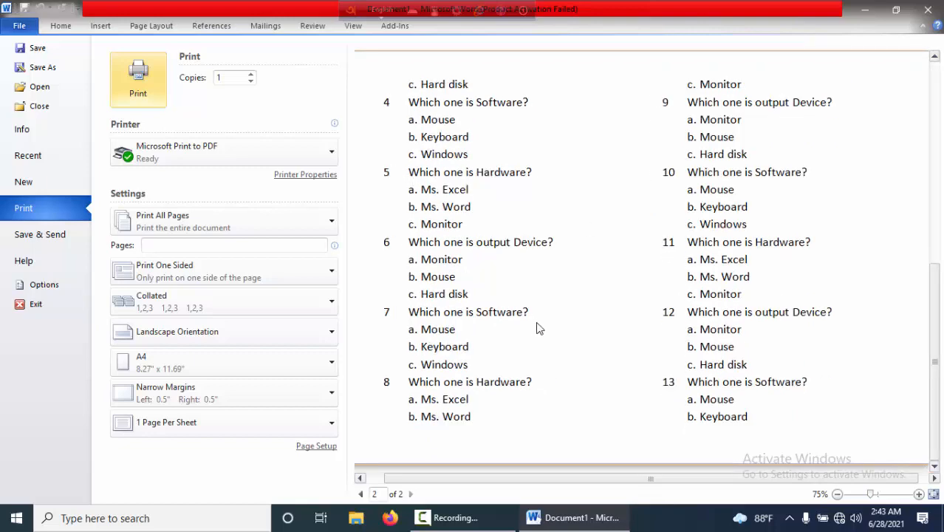
{"action": "scroll", "coordinate": [571, 353], "scroll_direction": "up", "scroll_amount": 3}
{"action": "scroll", "coordinate": [568, 353], "scroll_direction": "down", "scroll_amount": 3}
{"action": "scroll", "coordinate": [491, 249], "scroll_direction": "up", "scroll_amount": 3}
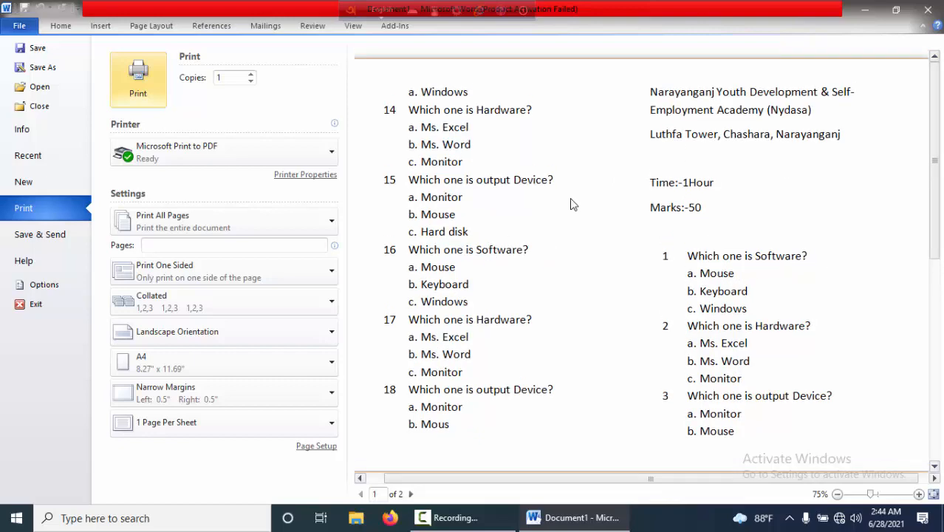
{"action": "scroll", "coordinate": [583, 223], "scroll_direction": "down", "scroll_amount": 3}
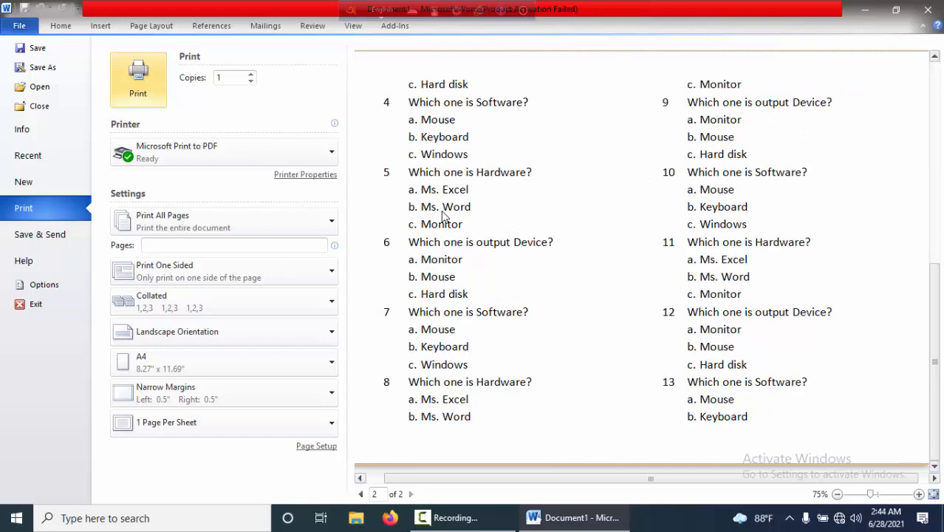
{"action": "left_click", "coordinate": [19, 27]}
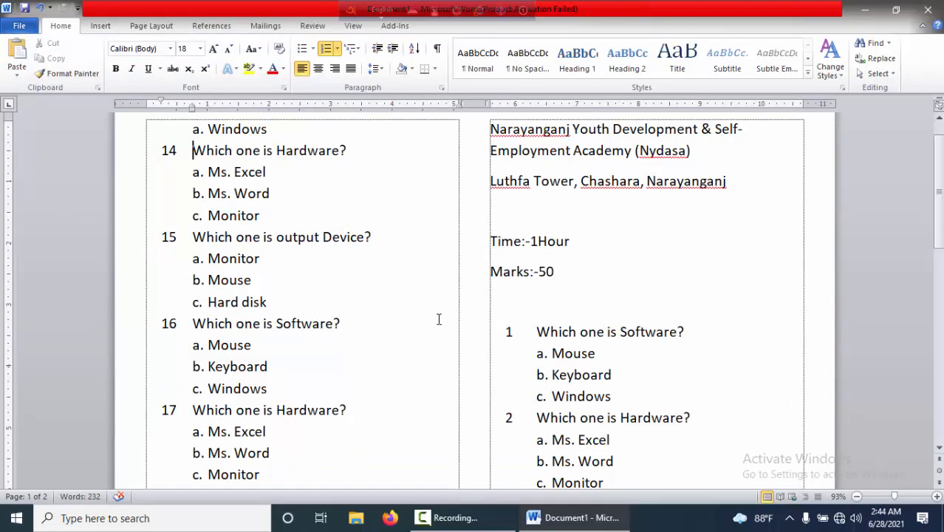
Step: Centre the academy name and address lines in the first page's second column and enlarge them to 19 pt
{"action": "scroll", "coordinate": [439, 319], "scroll_direction": "up", "scroll_amount": 1}
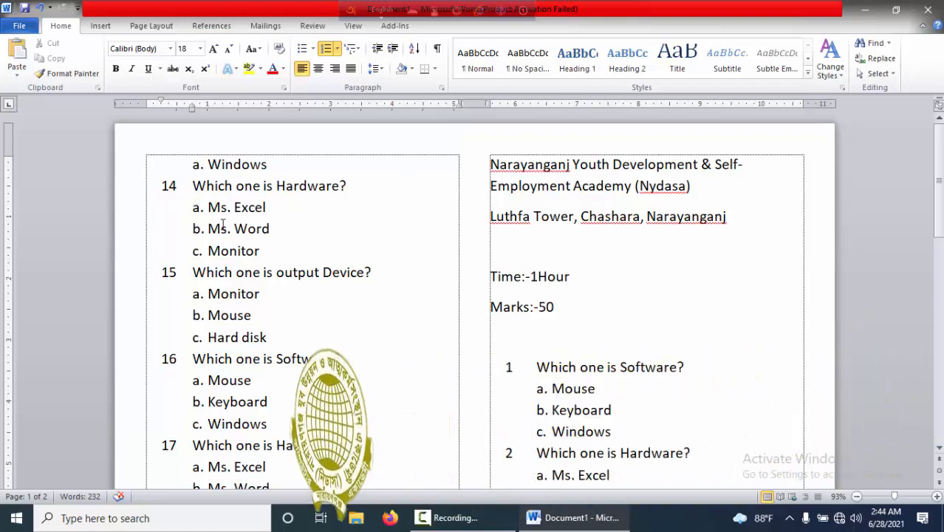
{"action": "left_click_drag", "start_coordinate": [491, 164], "coordinate": [680, 241]}
{"action": "left_click", "coordinate": [318, 68]}
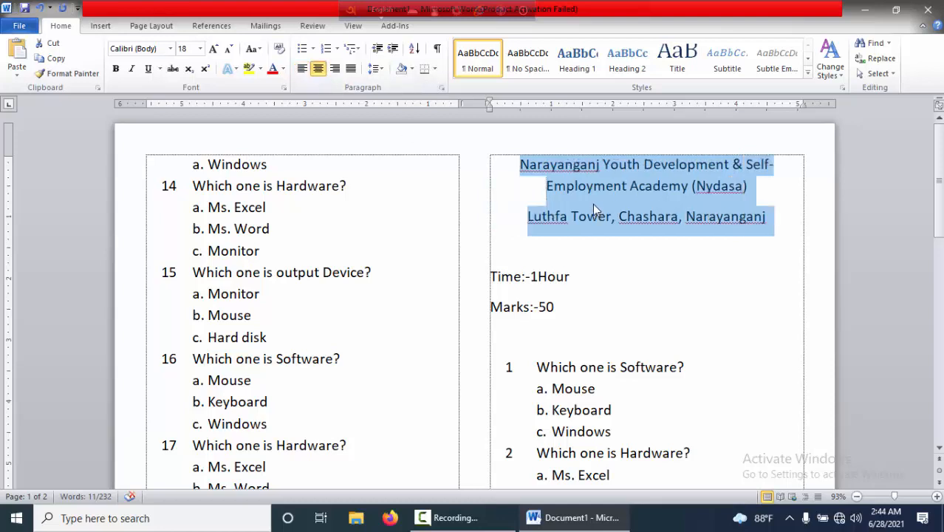
{"action": "key", "text": "ctrl+bracketright"}
Step: Enlarge the academy name and address lines to 24 pt and make them bold
{"action": "key", "text": "ctrl+bracketright"}
{"action": "key", "text": "ctrl+bracketright"}
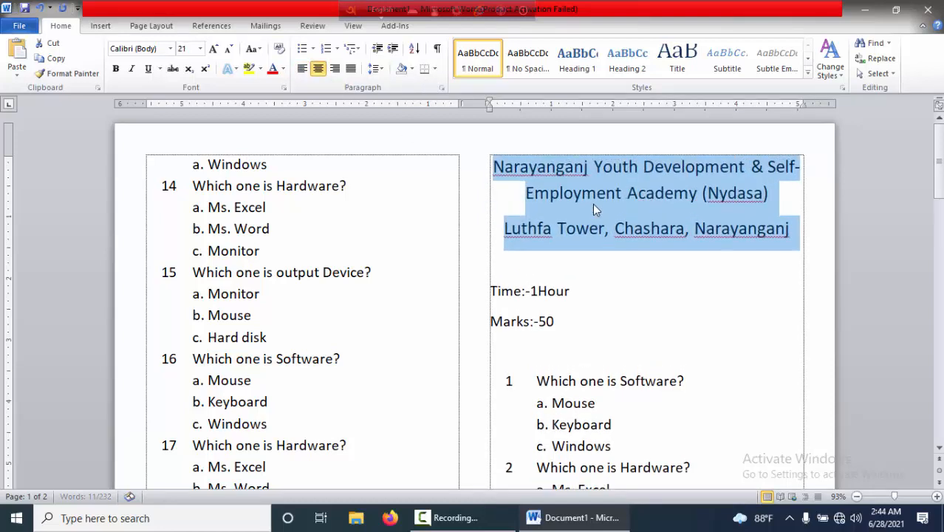
{"action": "key", "text": "ctrl+bracketright"}
{"action": "key", "text": "ctrl+b"}
{"action": "key", "text": "ctrl+bracketright"}
{"action": "key", "text": "ctrl+bracketright"}
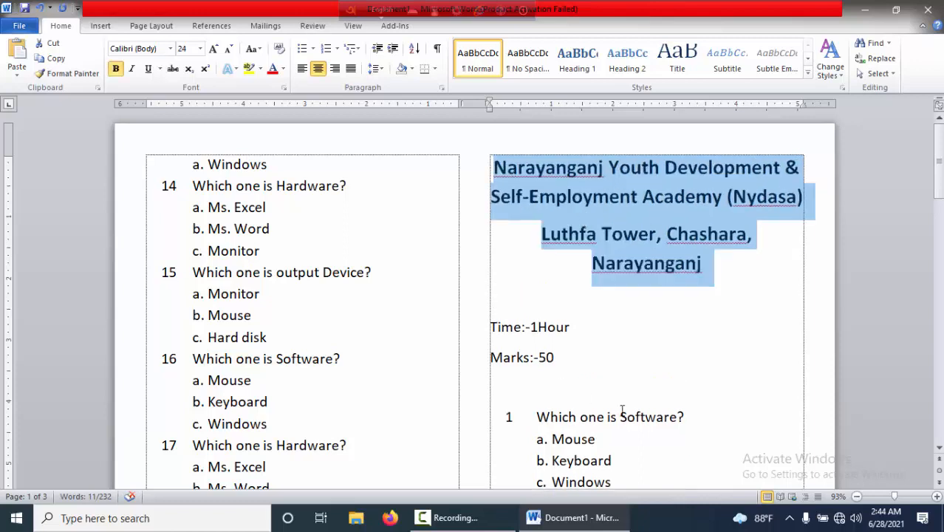
{"action": "left_click", "coordinate": [678, 309]}
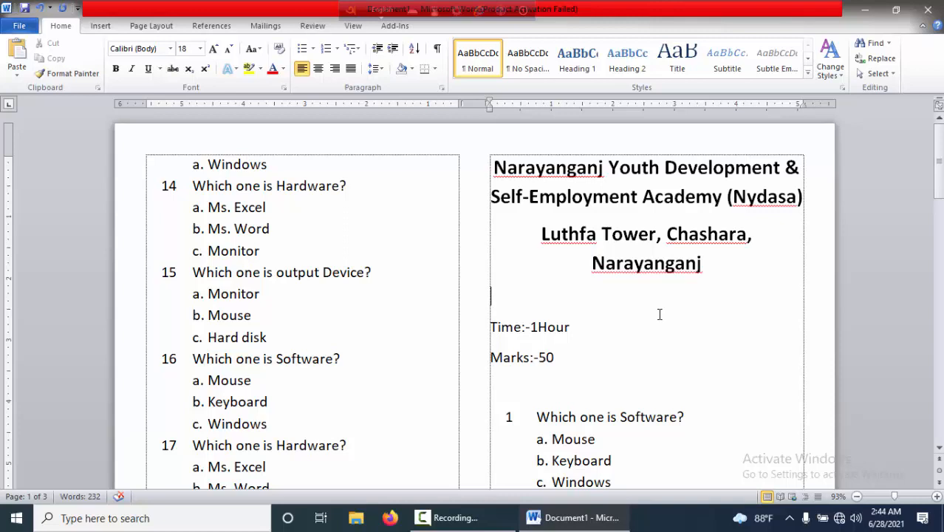
Step: Make the Time and Marks lines below the academy heading bold
{"action": "scroll", "coordinate": [661, 314], "scroll_direction": "down", "scroll_amount": 2}
{"action": "left_click_drag", "start_coordinate": [491, 234], "coordinate": [562, 257]}
{"action": "key", "text": "ctrl+b"}
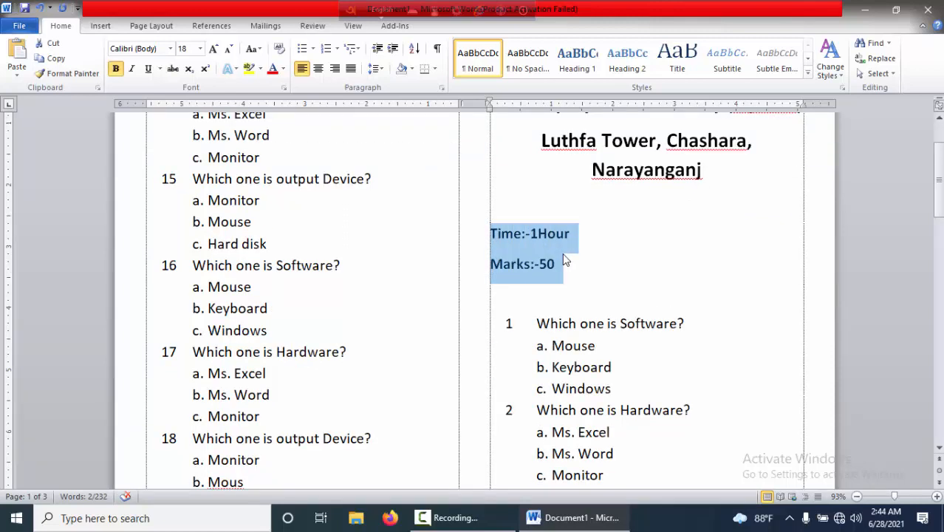
{"action": "left_click", "coordinate": [644, 280]}
Step: Check how the questions flow through the pages, and undo the bold formatting and the heading enlargement back to 19 pt
{"action": "scroll", "coordinate": [644, 280], "scroll_direction": "down", "scroll_amount": 5}
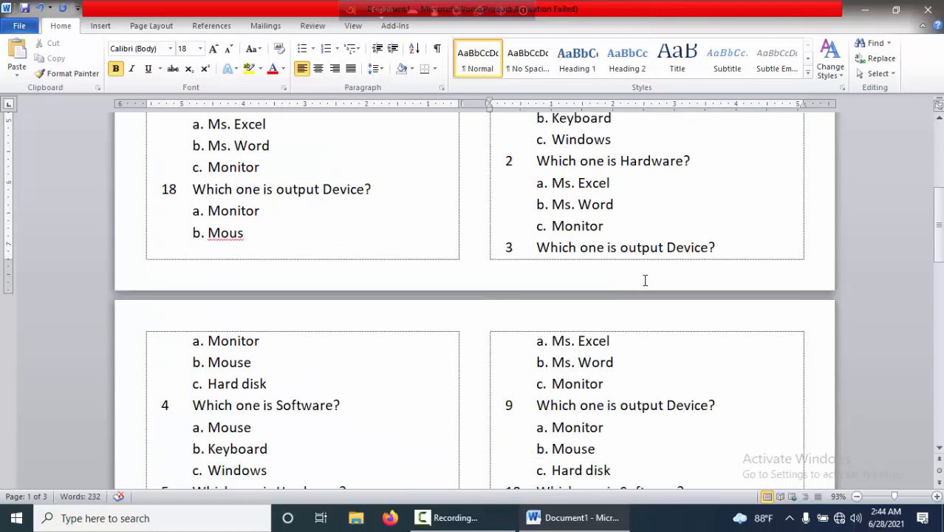
{"action": "scroll", "coordinate": [610, 292], "scroll_direction": "down", "scroll_amount": 3}
{"action": "scroll", "coordinate": [610, 292], "scroll_direction": "down", "scroll_amount": 6}
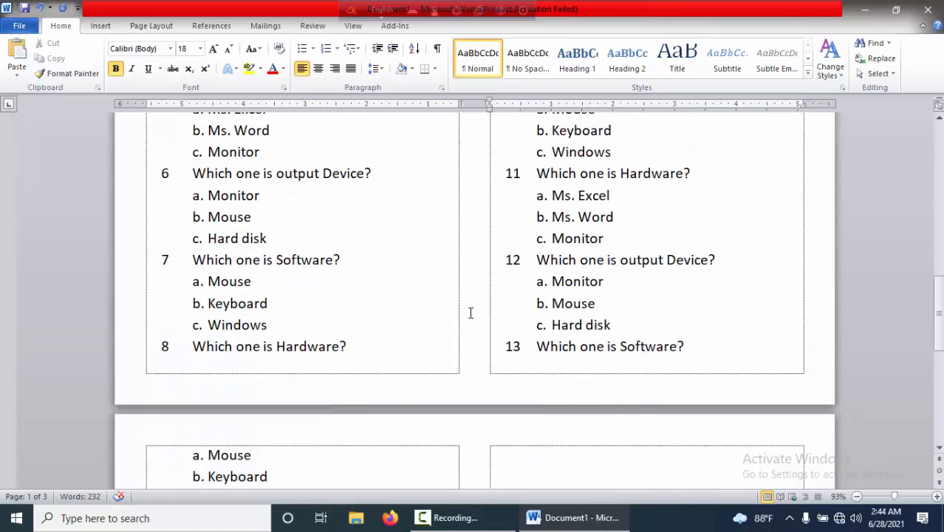
{"action": "scroll", "coordinate": [471, 312], "scroll_direction": "up", "scroll_amount": 1}
{"action": "scroll", "coordinate": [470, 311], "scroll_direction": "down", "scroll_amount": 5}
{"action": "scroll", "coordinate": [469, 312], "scroll_direction": "up", "scroll_amount": 5}
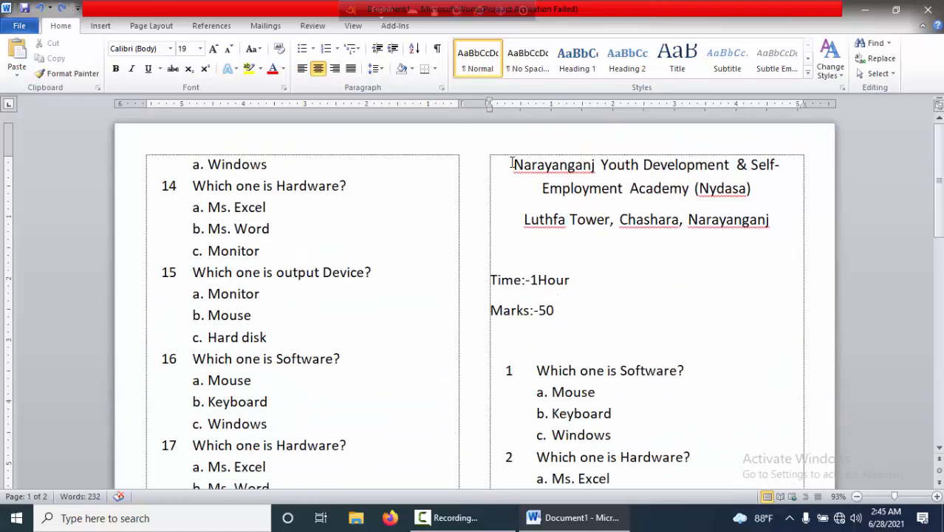
Step: Apply single line spacing to the academy name and address lines
{"action": "left_click_drag", "start_coordinate": [513, 165], "coordinate": [778, 237]}
{"action": "key", "text": "ctrl+1"}
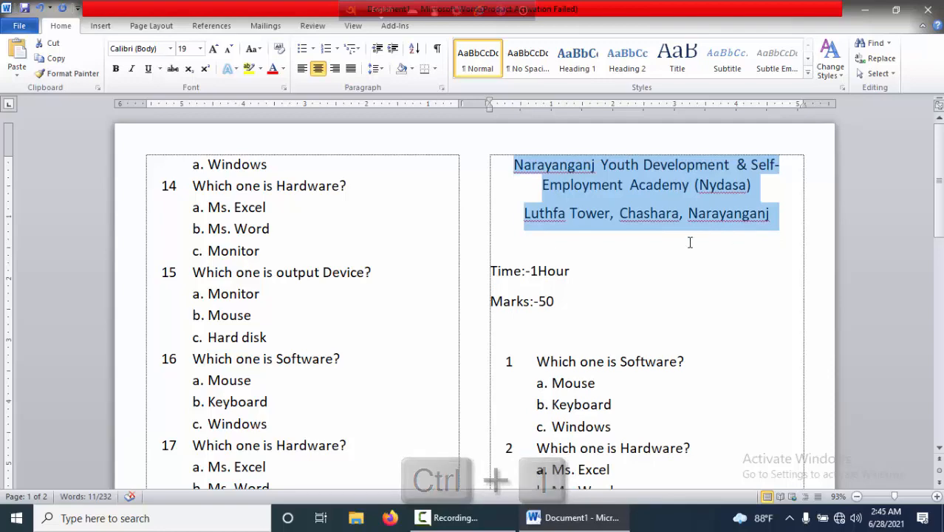
Step: Make the academy name and address lines in the front-page heading bold
{"action": "left_click", "coordinate": [519, 164]}
{"action": "left_click_drag", "start_coordinate": [517, 164], "coordinate": [780, 219]}
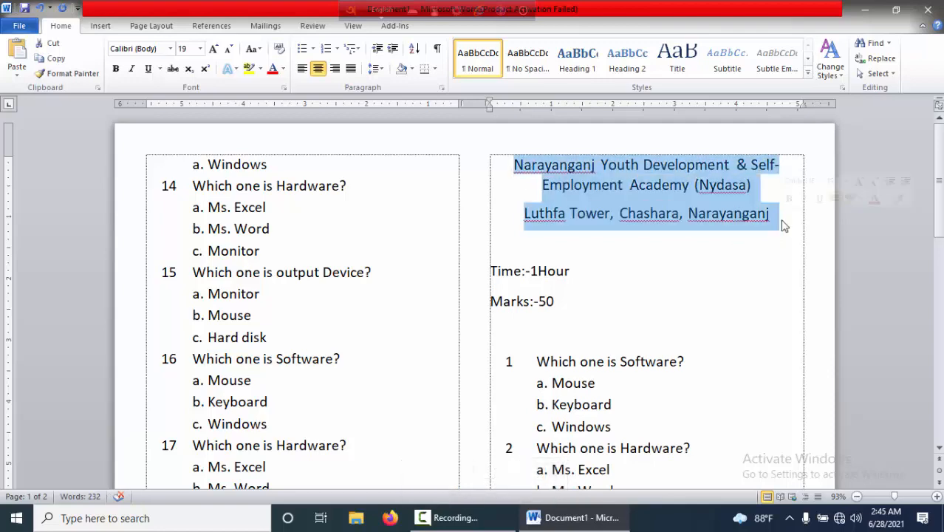
{"action": "key", "text": "ctrl+b"}
Step: Check how the questions flow across the columns of both pages with the bold heading
{"action": "scroll", "coordinate": [430, 296], "scroll_direction": "down", "scroll_amount": 15}
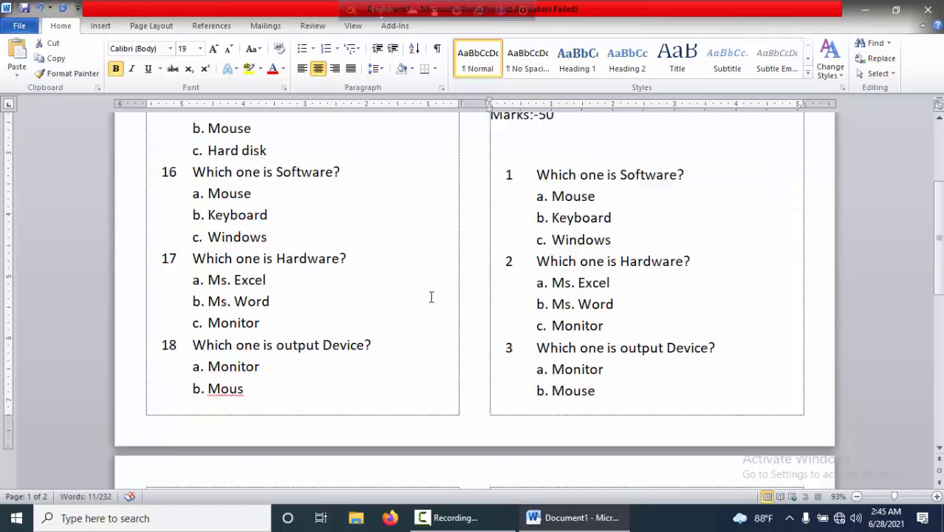
{"action": "scroll", "coordinate": [432, 310], "scroll_direction": "up", "scroll_amount": 15}
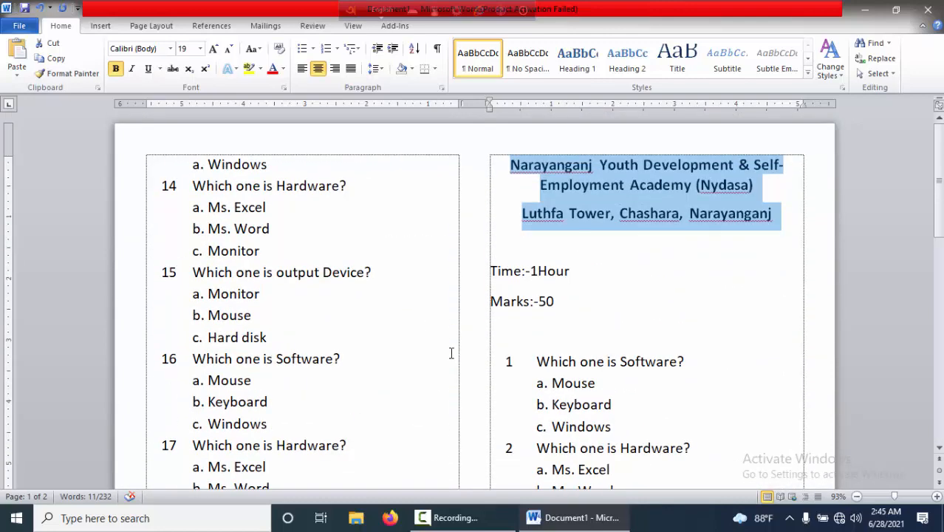
{"action": "scroll", "coordinate": [562, 289], "scroll_direction": "down", "scroll_amount": 15}
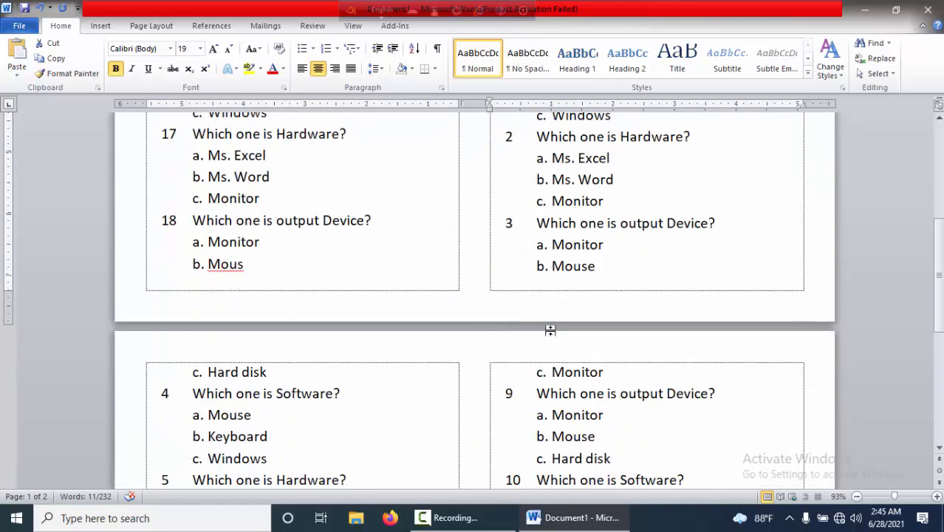
{"action": "scroll", "coordinate": [552, 329], "scroll_direction": "up", "scroll_amount": 10}
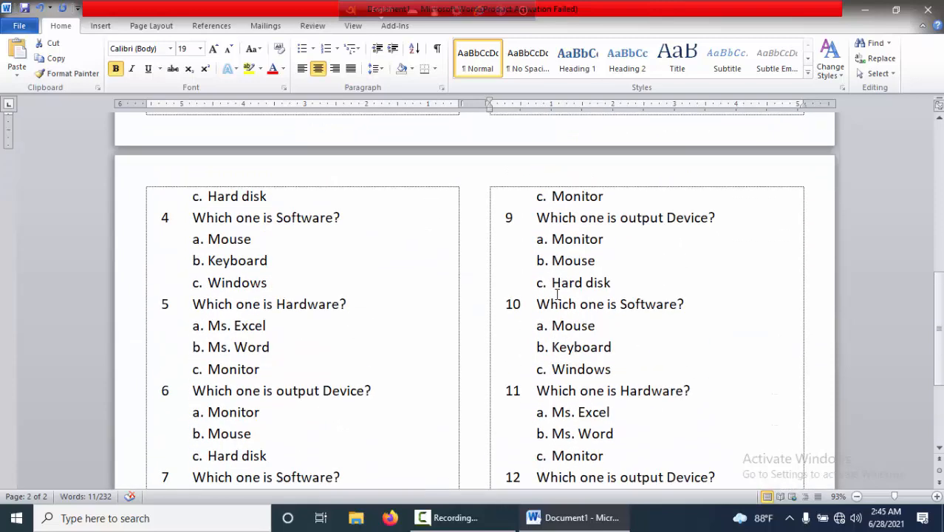
{"action": "scroll", "coordinate": [551, 313], "scroll_direction": "down", "scroll_amount": 10}
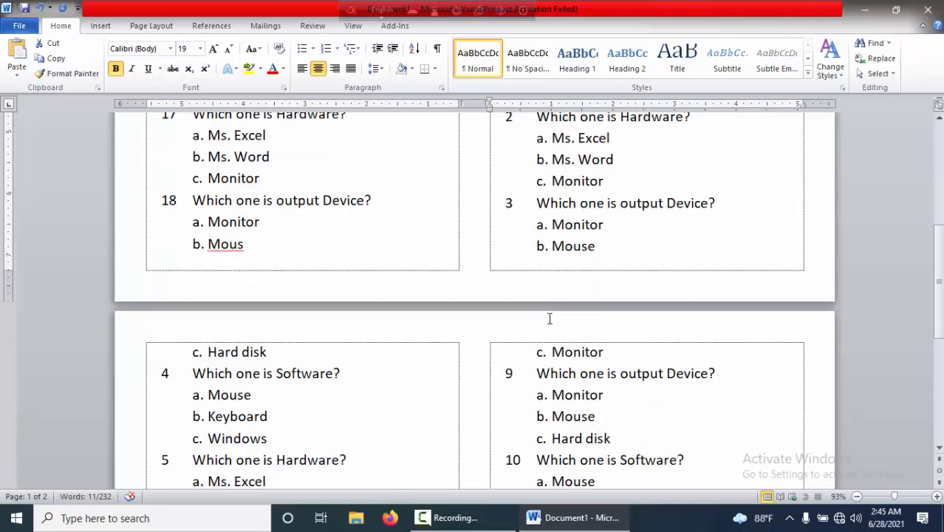
{"action": "scroll", "coordinate": [467, 339], "scroll_direction": "up", "scroll_amount": 6}
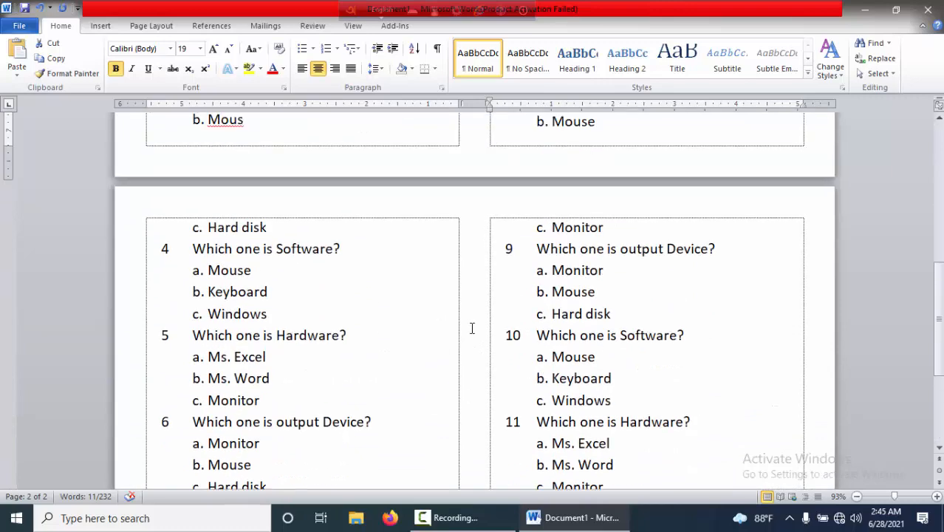
{"action": "left_click", "coordinate": [473, 327]}
{"action": "scroll", "coordinate": [432, 364], "scroll_direction": "up", "scroll_amount": 3}
{"action": "scroll", "coordinate": [432, 365], "scroll_direction": "up", "scroll_amount": 3}
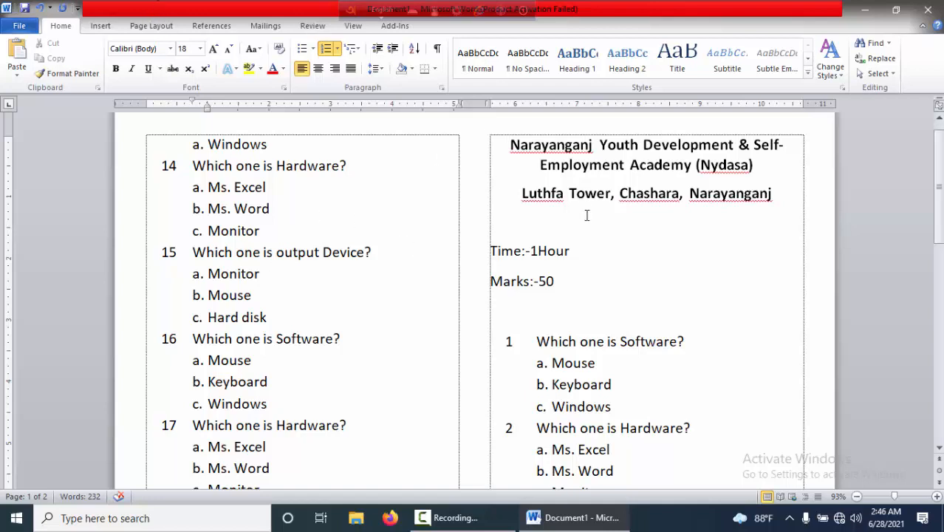
Step: Draw a text box about 0.33" high and 0.42" wide above the academy heading and enter 1 as its page number
{"action": "scroll", "coordinate": [541, 255], "scroll_direction": "up", "scroll_amount": 1}
{"action": "left_click", "coordinate": [103, 29]}
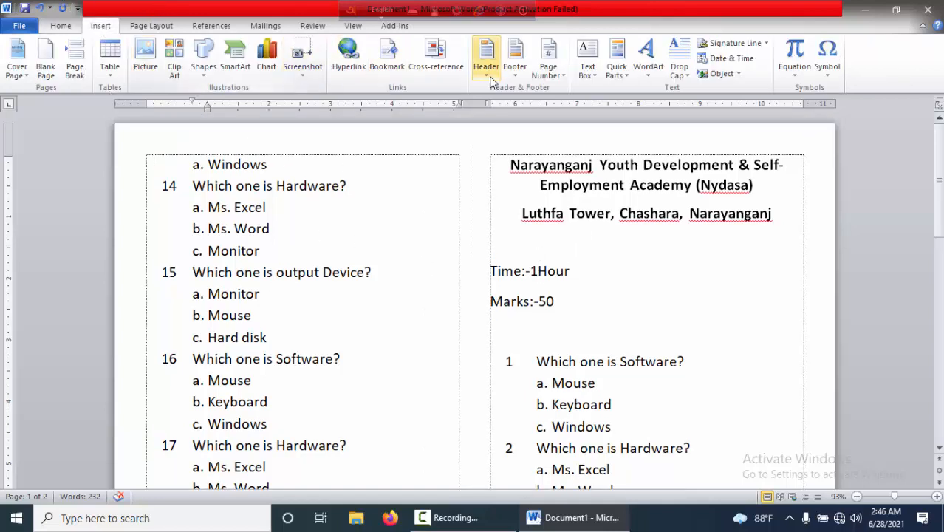
{"action": "left_click", "coordinate": [589, 75]}
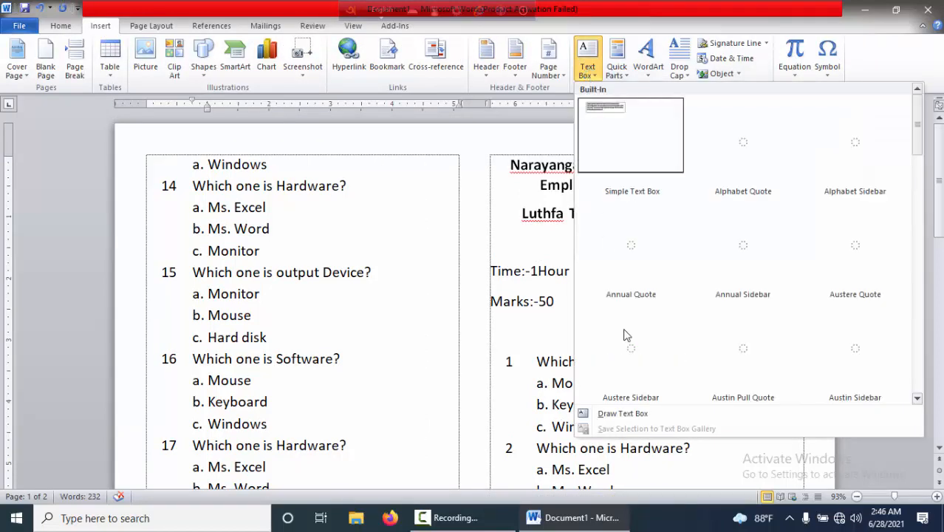
{"action": "left_click", "coordinate": [617, 415]}
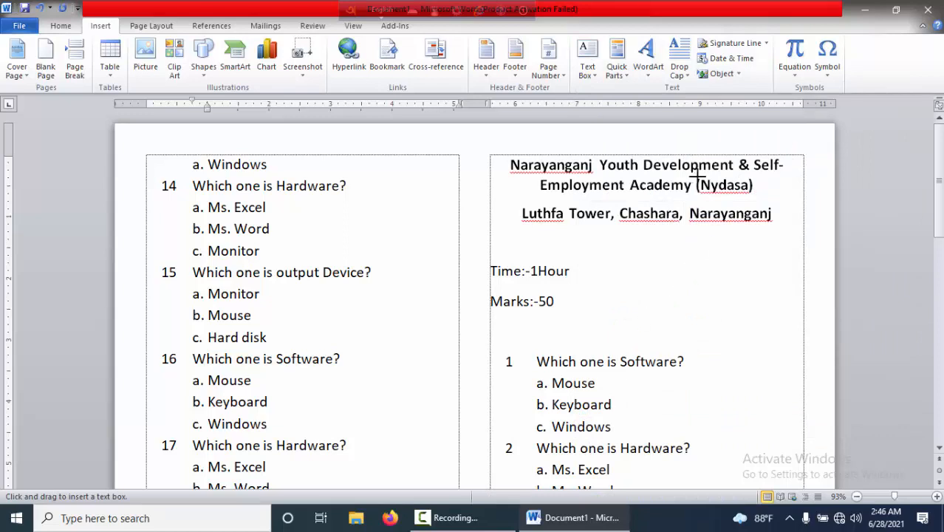
{"action": "left_click_drag", "start_coordinate": [611, 131], "coordinate": [634, 150]}
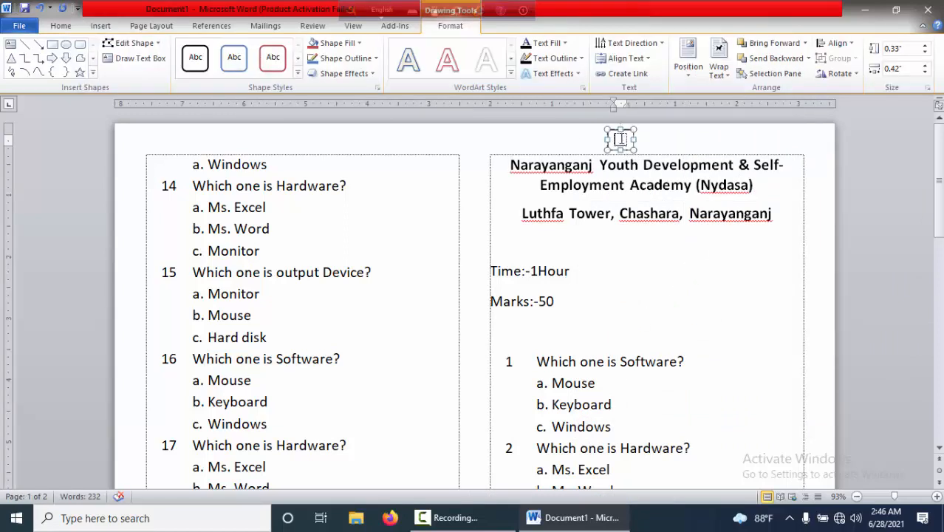
{"action": "type", "text": "1"}
{"action": "left_click", "coordinate": [572, 142]}
Step: Remove the outline of the page-number text box and centre the number 1 inside it
{"action": "left_click", "coordinate": [617, 131]}
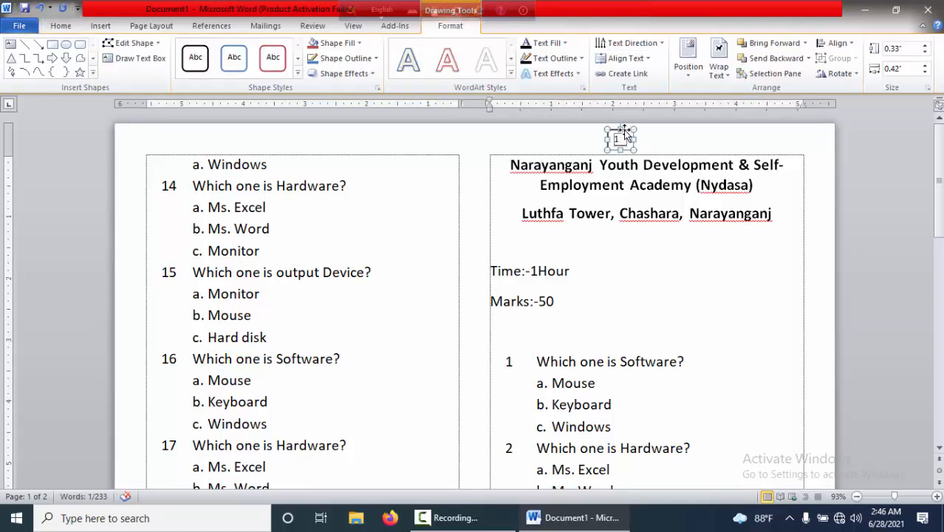
{"action": "left_click", "coordinate": [376, 57]}
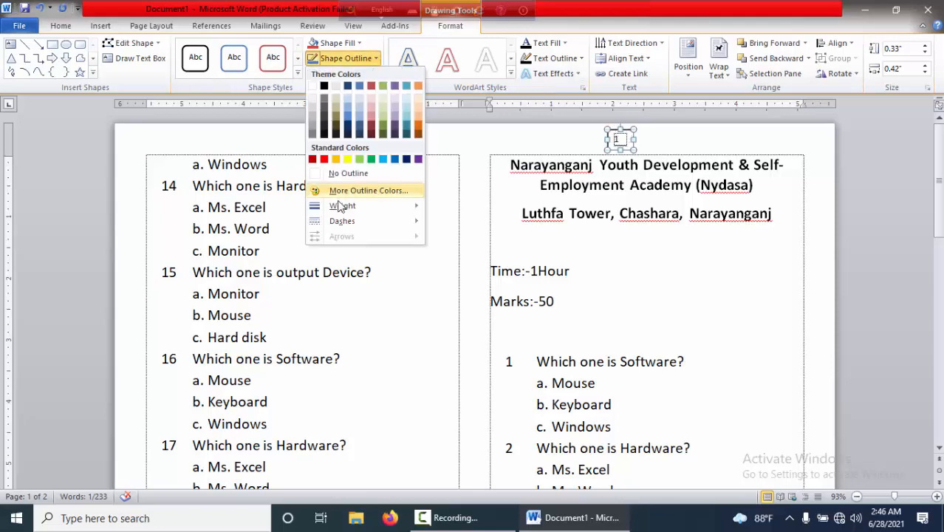
{"action": "left_click", "coordinate": [334, 174]}
{"action": "left_click", "coordinate": [680, 142]}
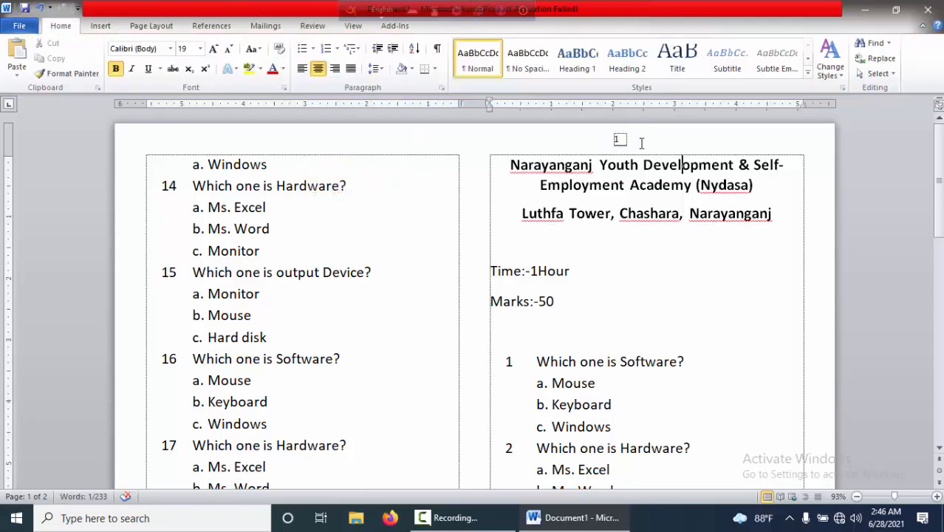
{"action": "double_click", "coordinate": [620, 139]}
{"action": "left_click", "coordinate": [655, 143]}
Step: Copy the page-number box above the left column of the first page and change its number to 4
{"action": "left_click", "coordinate": [623, 138]}
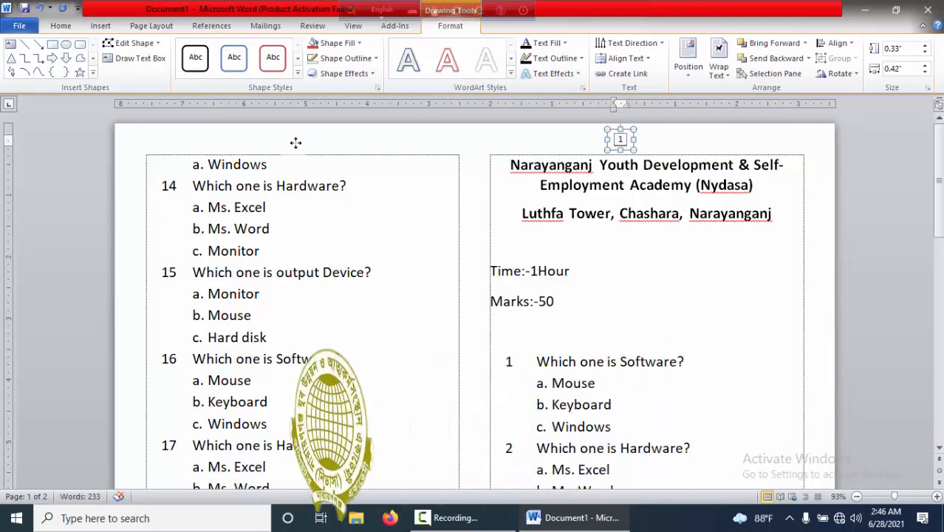
{"action": "mouse_move", "coordinate": [296, 143]}
{"action": "left_mouse_down"}
{"action": "mouse_move", "coordinate": [274, 140]}
{"action": "mouse_move", "coordinate": [287, 137]}
{"action": "left_mouse_up"}
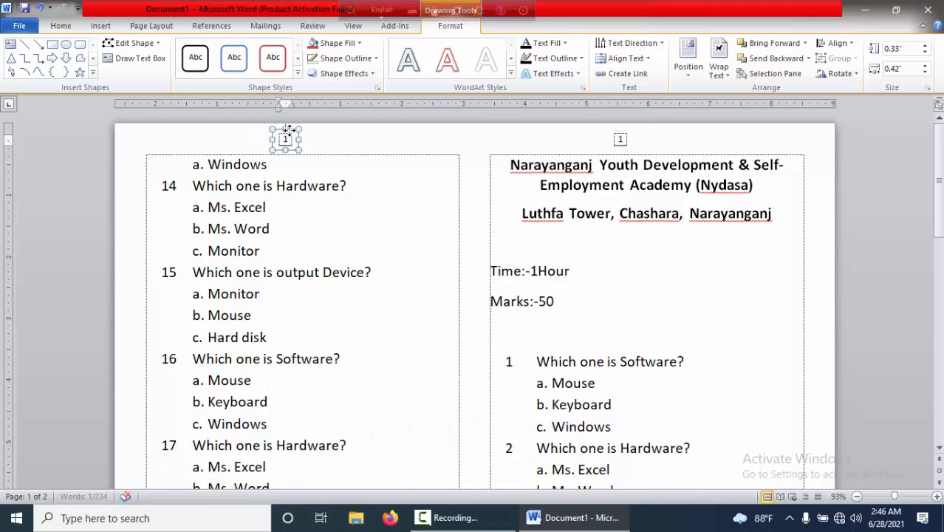
{"action": "double_click", "coordinate": [286, 138]}
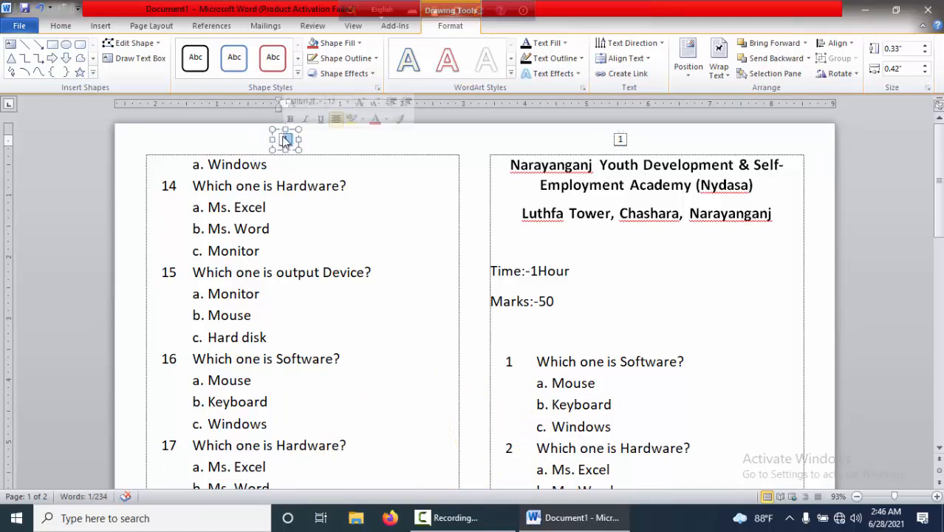
{"action": "type", "text": "4"}
Step: Copy the number 4 box above the left column of the second page and change its number to 2
{"action": "left_click", "coordinate": [293, 130]}
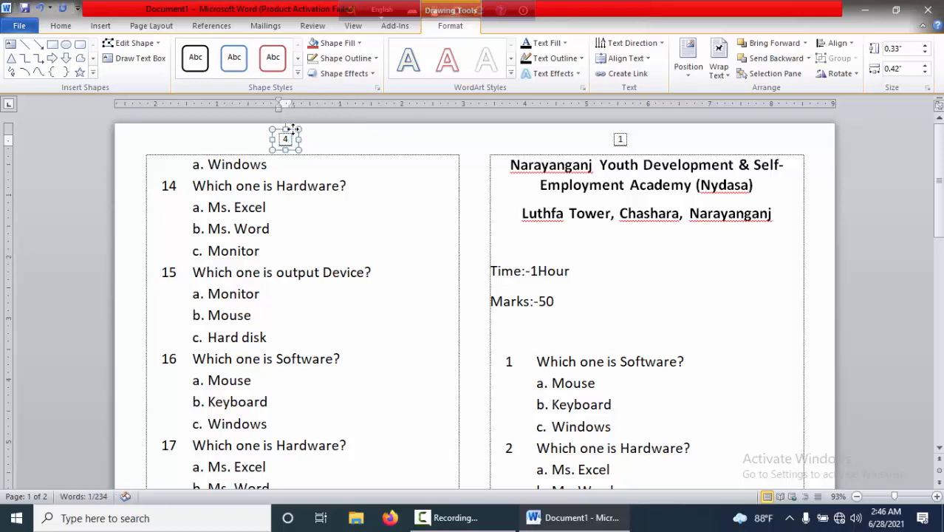
{"action": "left_click_drag", "start_coordinate": [294, 131], "coordinate": [280, 204]}
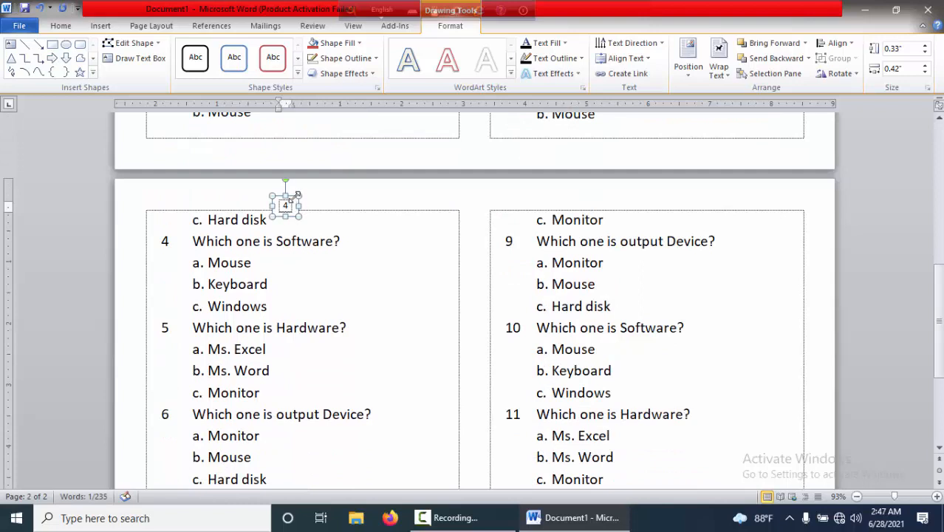
{"action": "left_click_drag", "start_coordinate": [303, 183], "coordinate": [314, 177]}
{"action": "type", "text": "2"}
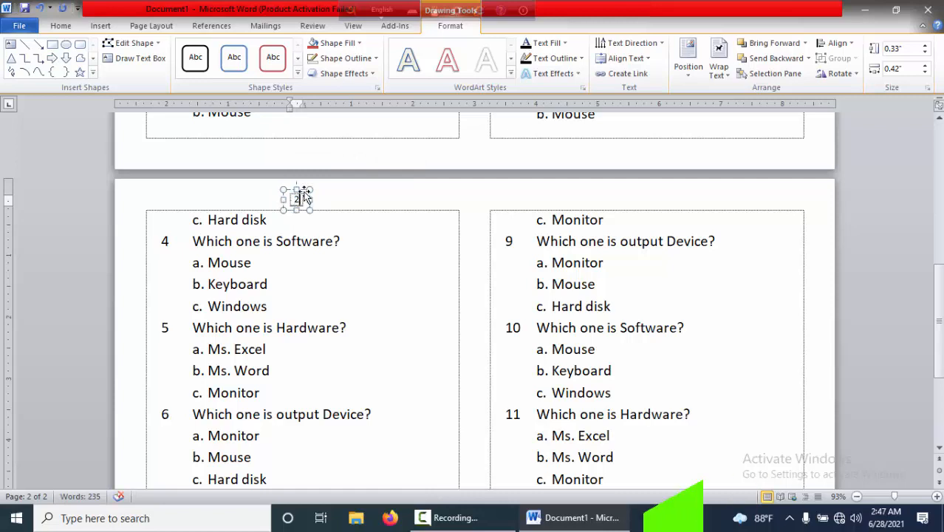
Step: Copy the number 2 box above the right column of the second page and change its number to 3
{"action": "mouse_move", "coordinate": [621, 199]}
{"action": "left_mouse_down"}
{"action": "mouse_move", "coordinate": [640, 193]}
{"action": "mouse_move", "coordinate": [629, 203]}
{"action": "left_mouse_up"}
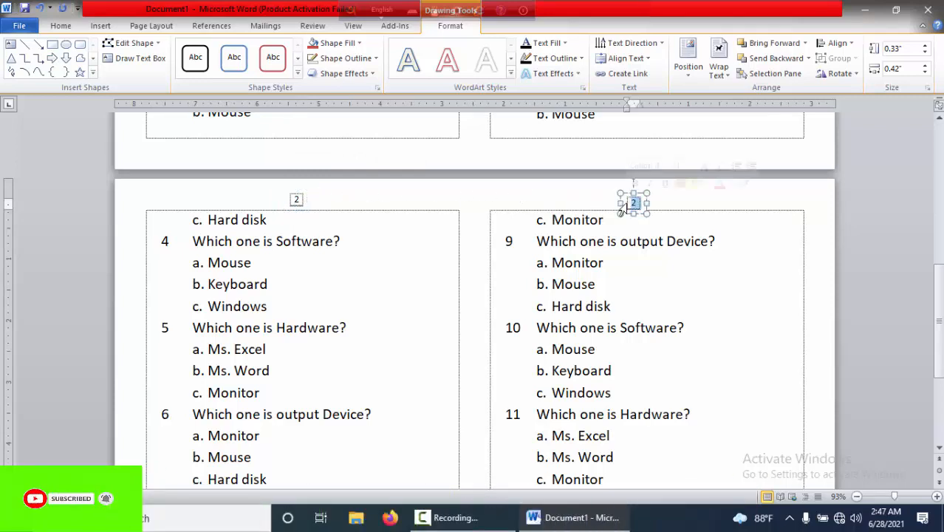
{"action": "type", "text": "3"}
{"action": "left_click", "coordinate": [737, 275]}
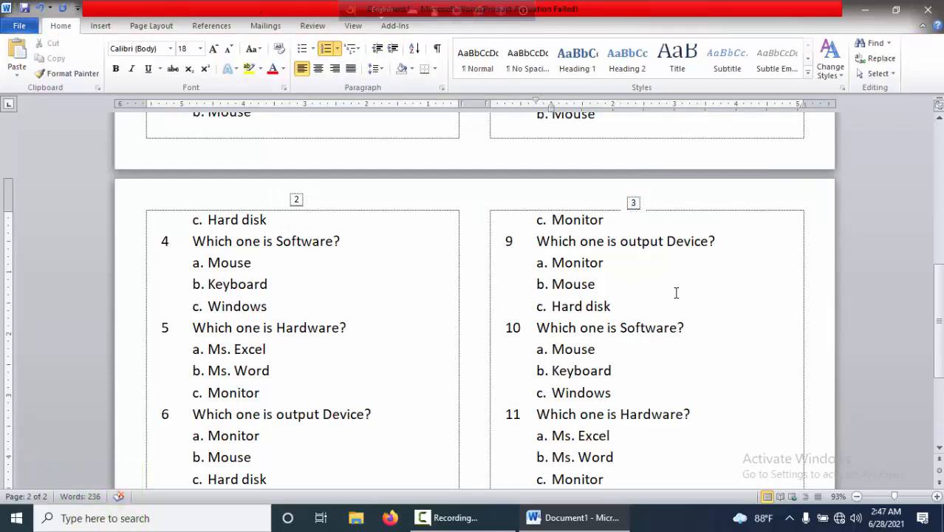
Step: Review both pages in the print preview, checking the page numbers and question layout, and return to the document
{"action": "key", "text": "ctrl+p"}
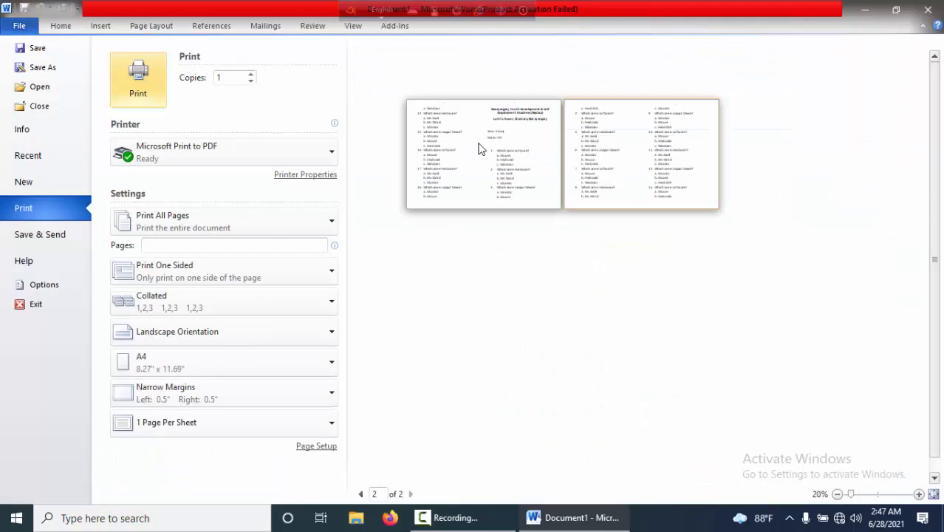
{"action": "left_click", "coordinate": [875, 495]}
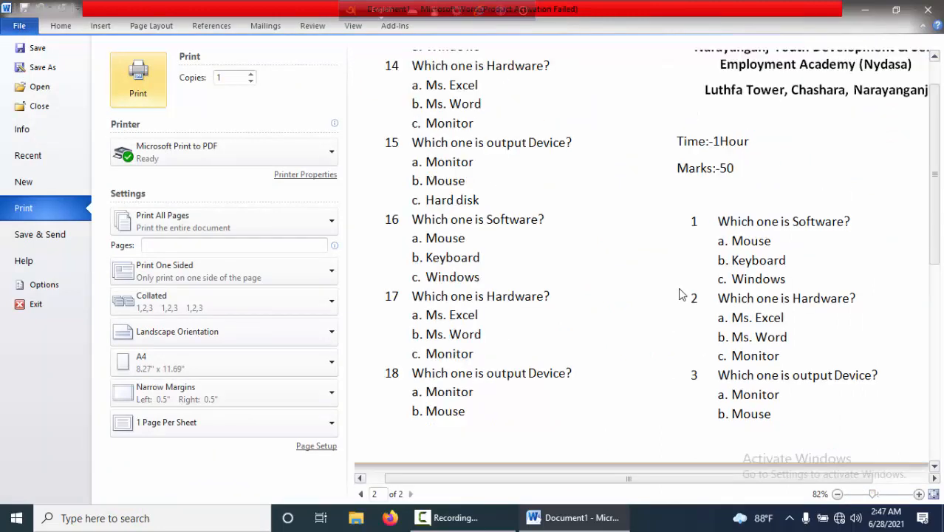
{"action": "scroll", "coordinate": [680, 294], "scroll_direction": "up", "scroll_amount": 1}
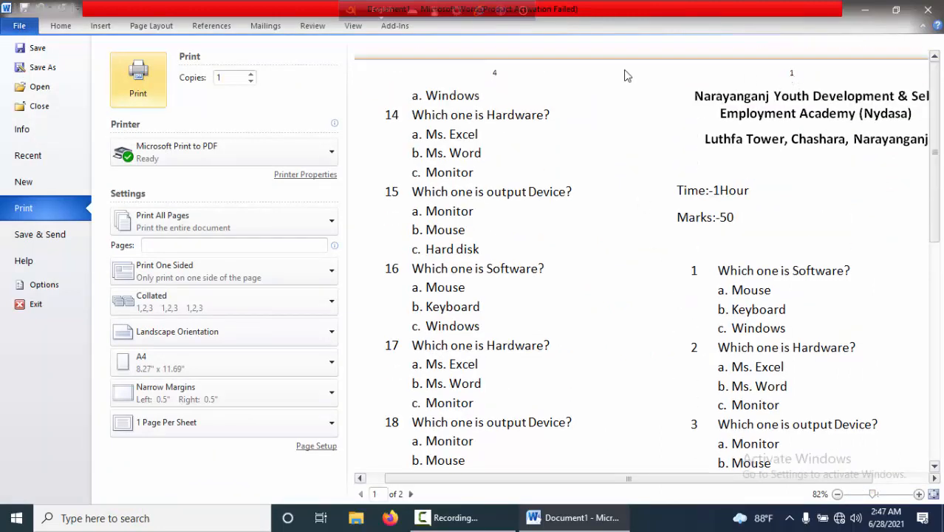
{"action": "scroll", "coordinate": [639, 272], "scroll_direction": "down", "scroll_amount": 10}
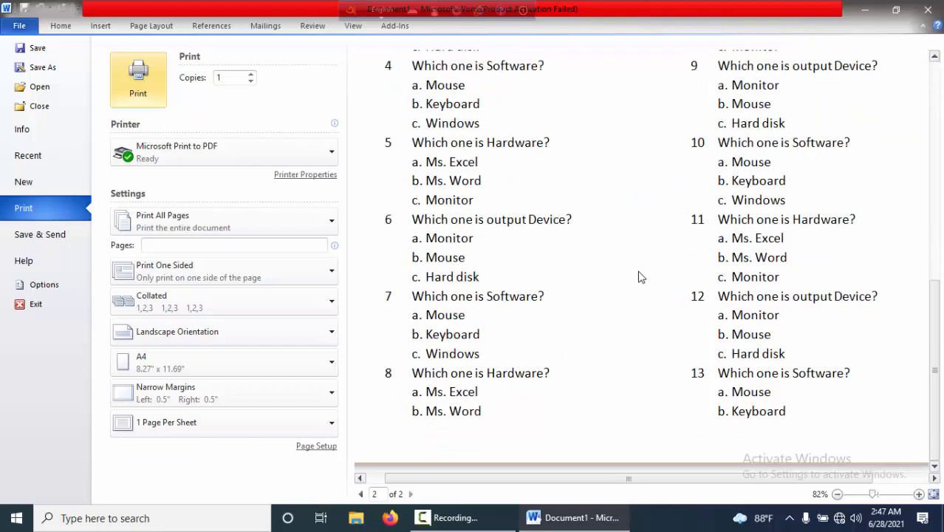
{"action": "scroll", "coordinate": [640, 278], "scroll_direction": "up", "scroll_amount": 2}
{"action": "scroll", "coordinate": [665, 252], "scroll_direction": "down", "scroll_amount": 2}
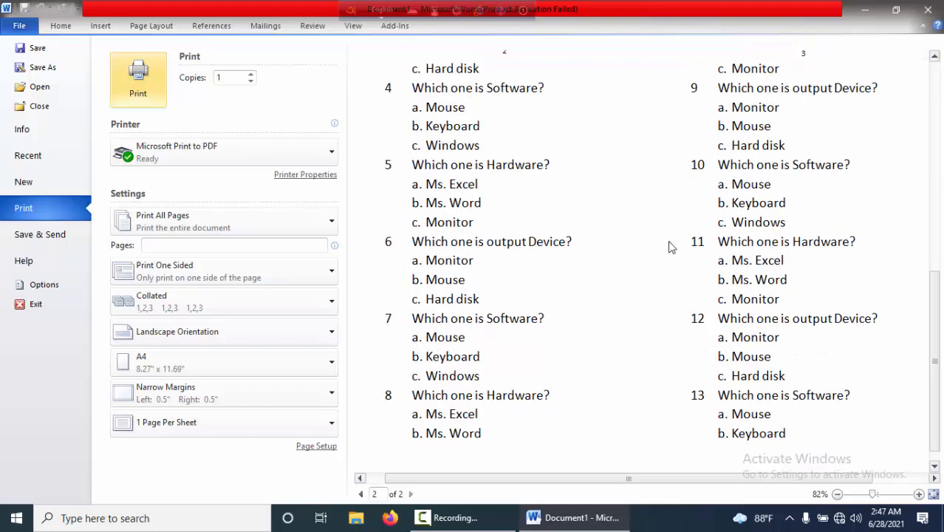
{"action": "scroll", "coordinate": [501, 62], "scroll_direction": "up", "scroll_amount": 1}
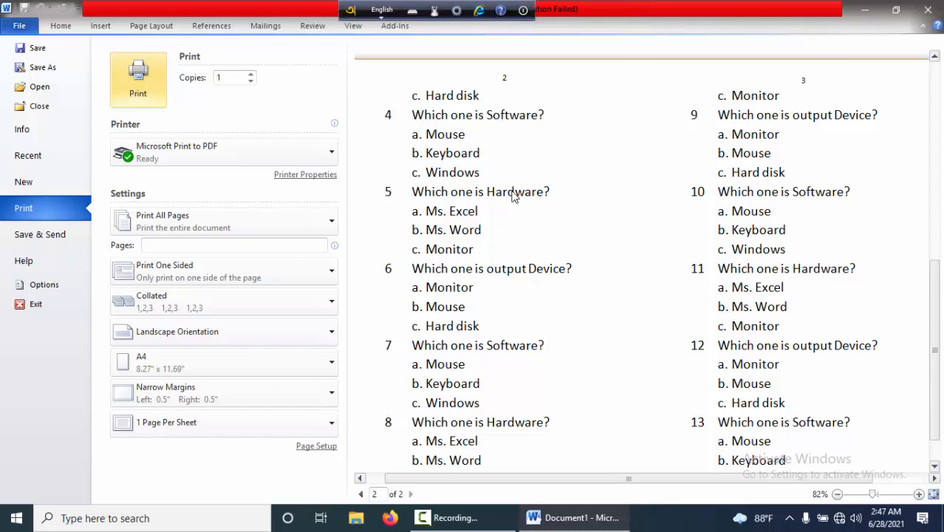
{"action": "key", "text": "Escape"}
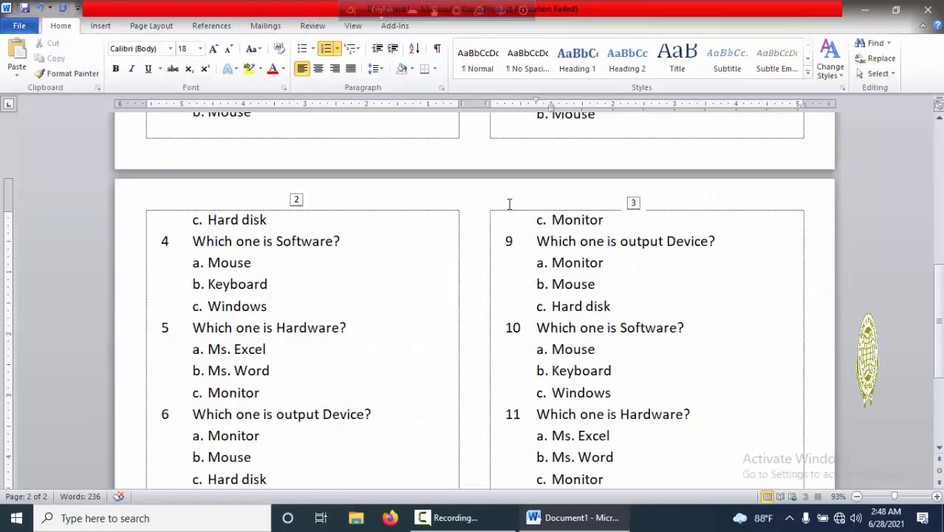